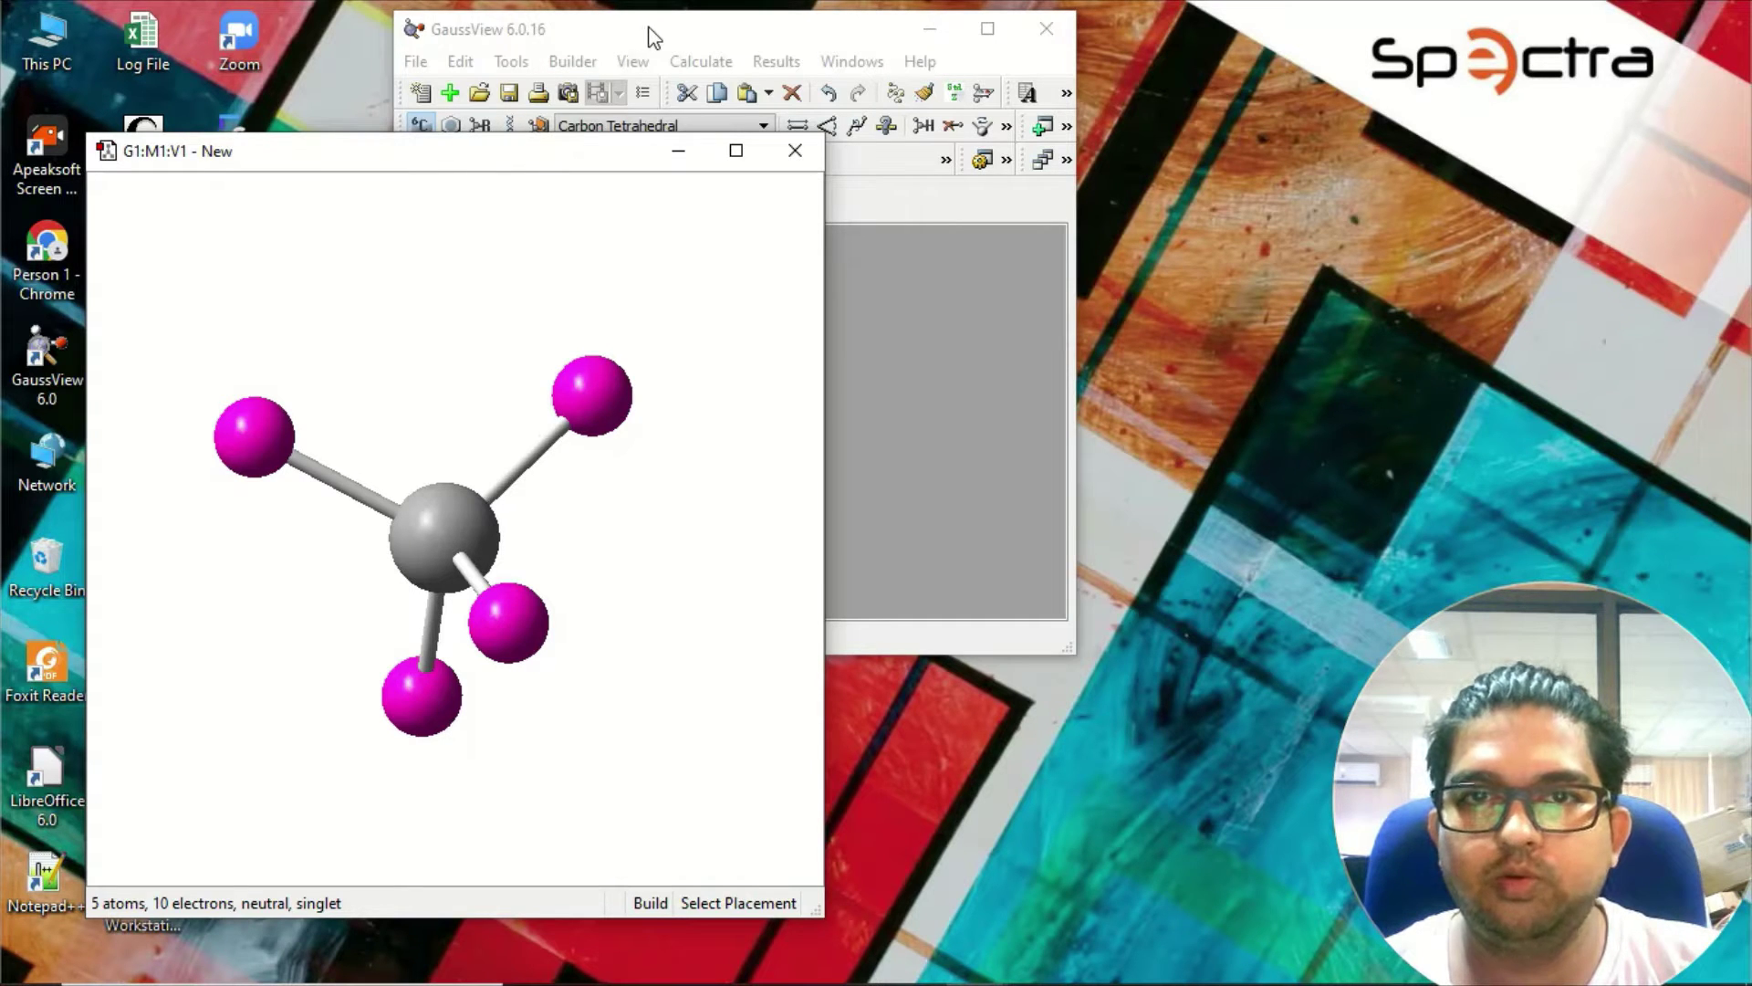
Move the main window aside, bring the G1:M1:V1 view forward, and rotate CH4 to show its tetrahedral shape.
{"action": "left_click_drag", "start_coordinate": [654, 37], "coordinate": [795, 43]}
{"action": "left_click_drag", "start_coordinate": [380, 165], "coordinate": [396, 69]}
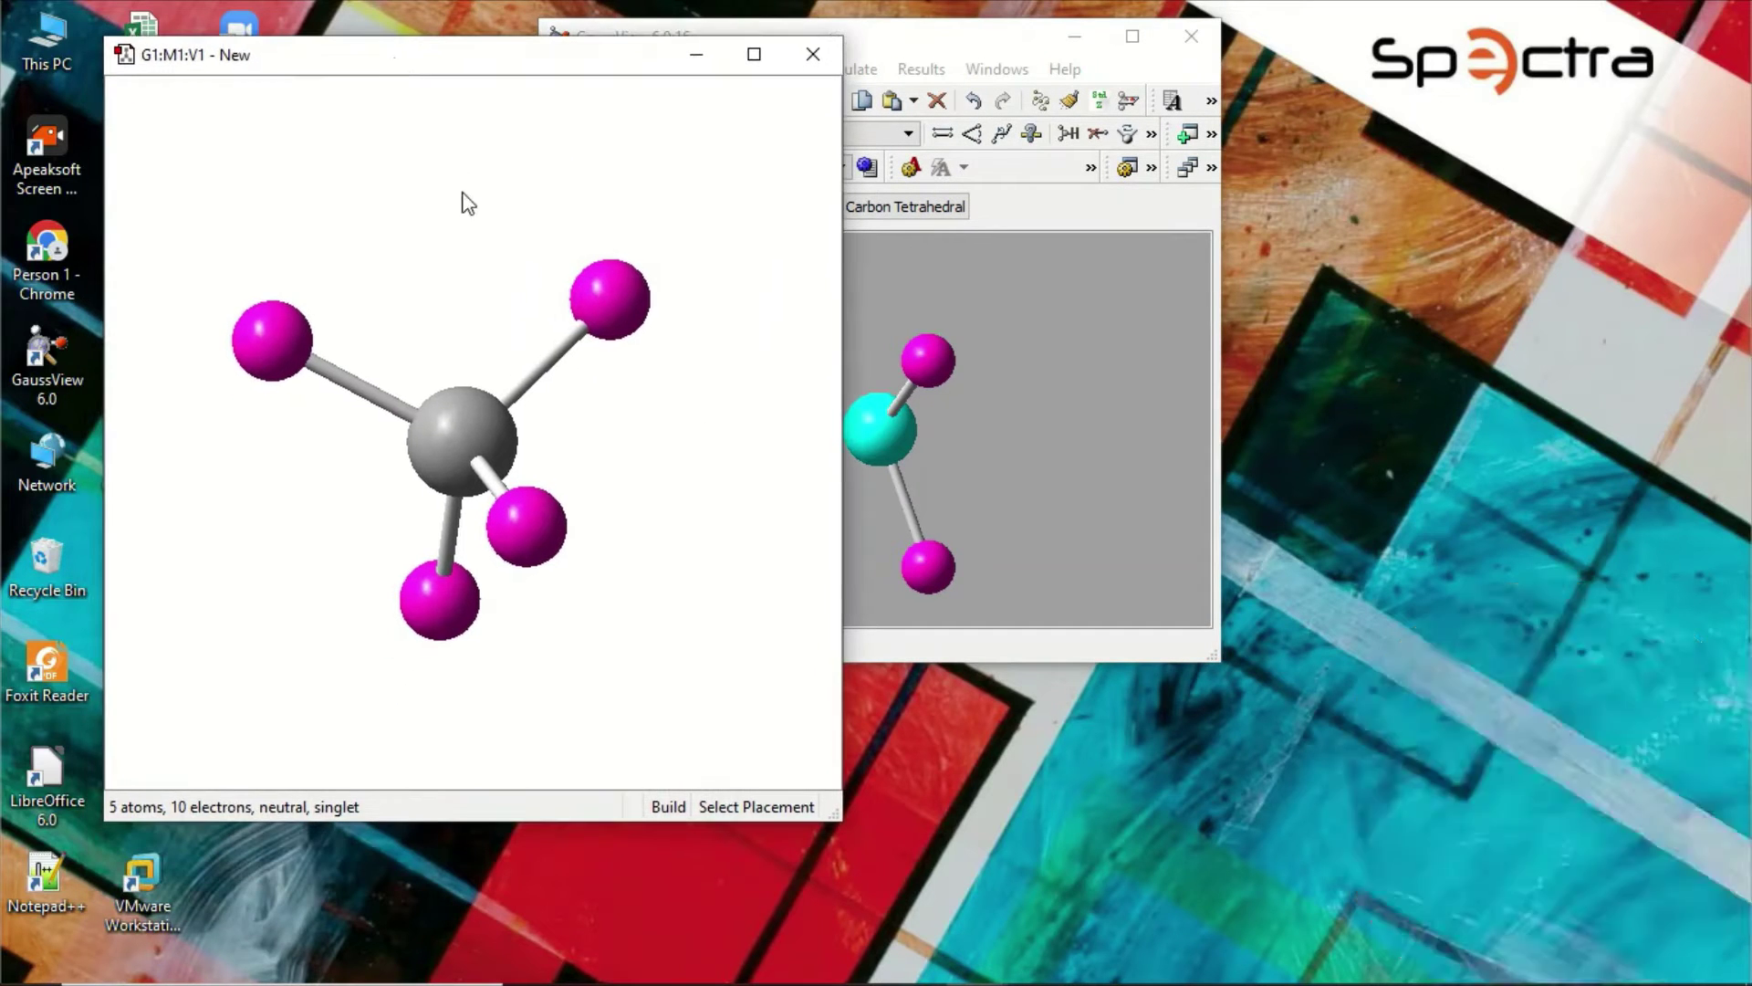
{"action": "left_click_drag", "start_coordinate": [441, 364], "coordinate": [759, 219]}
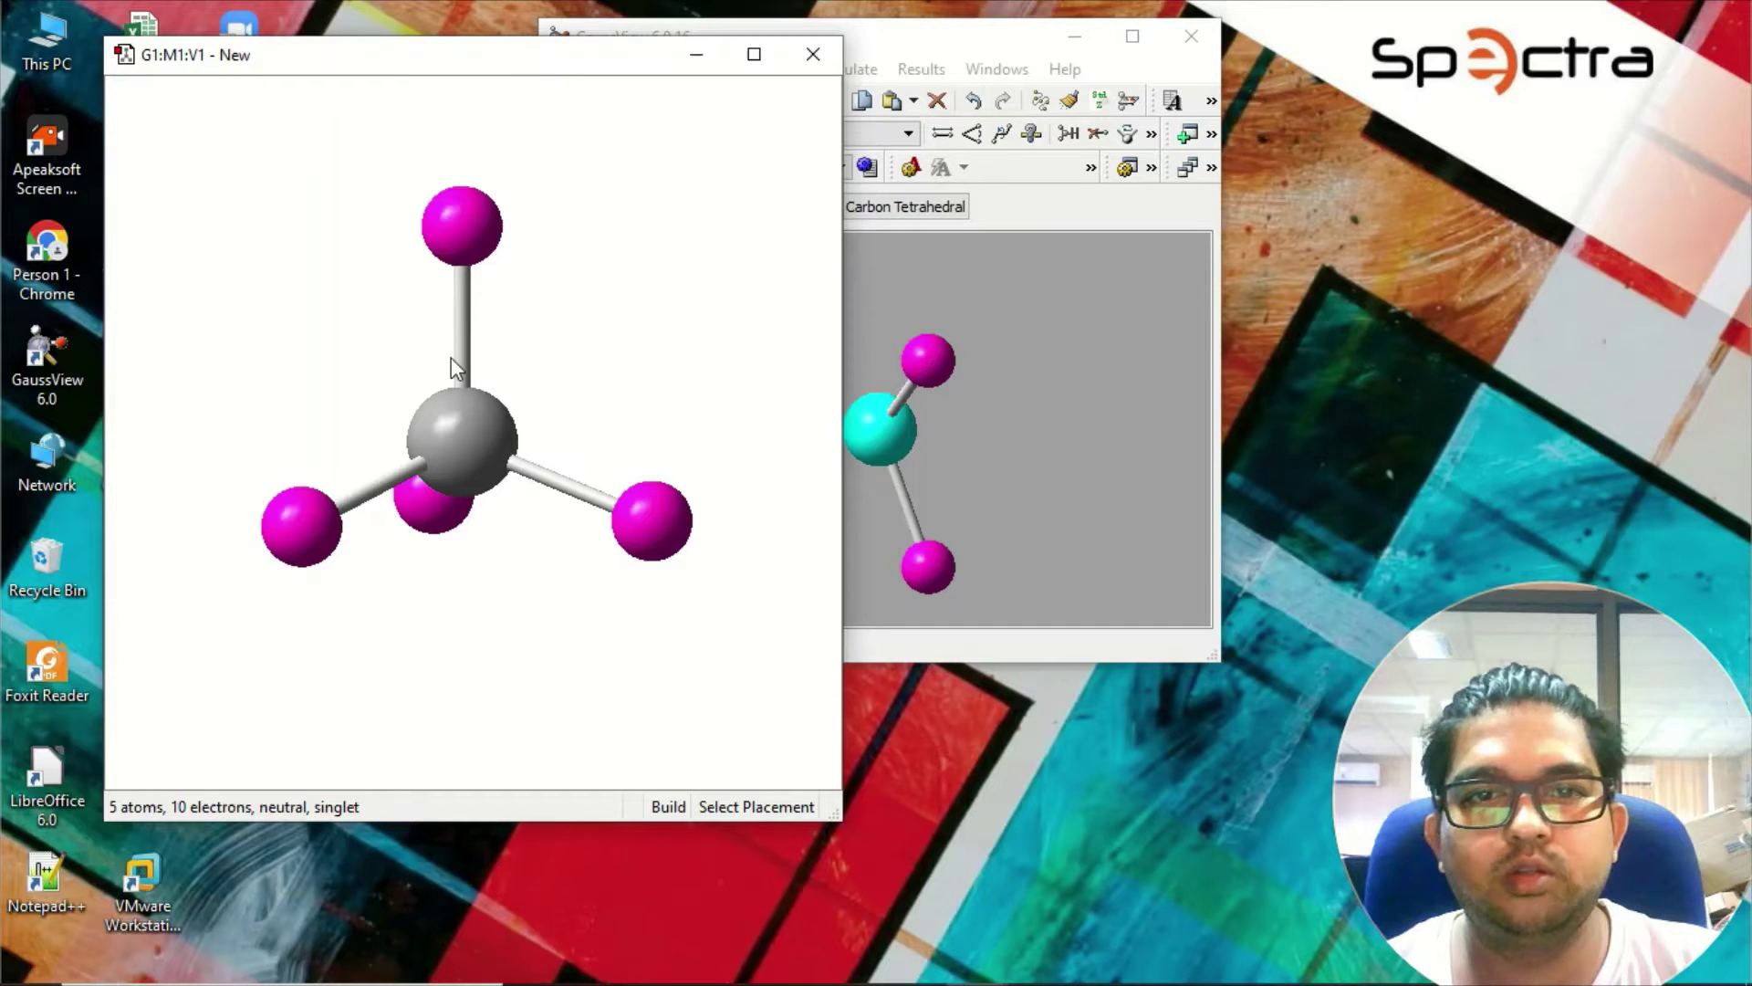
{"action": "left_click_drag", "start_coordinate": [450, 358], "coordinate": [534, 385]}
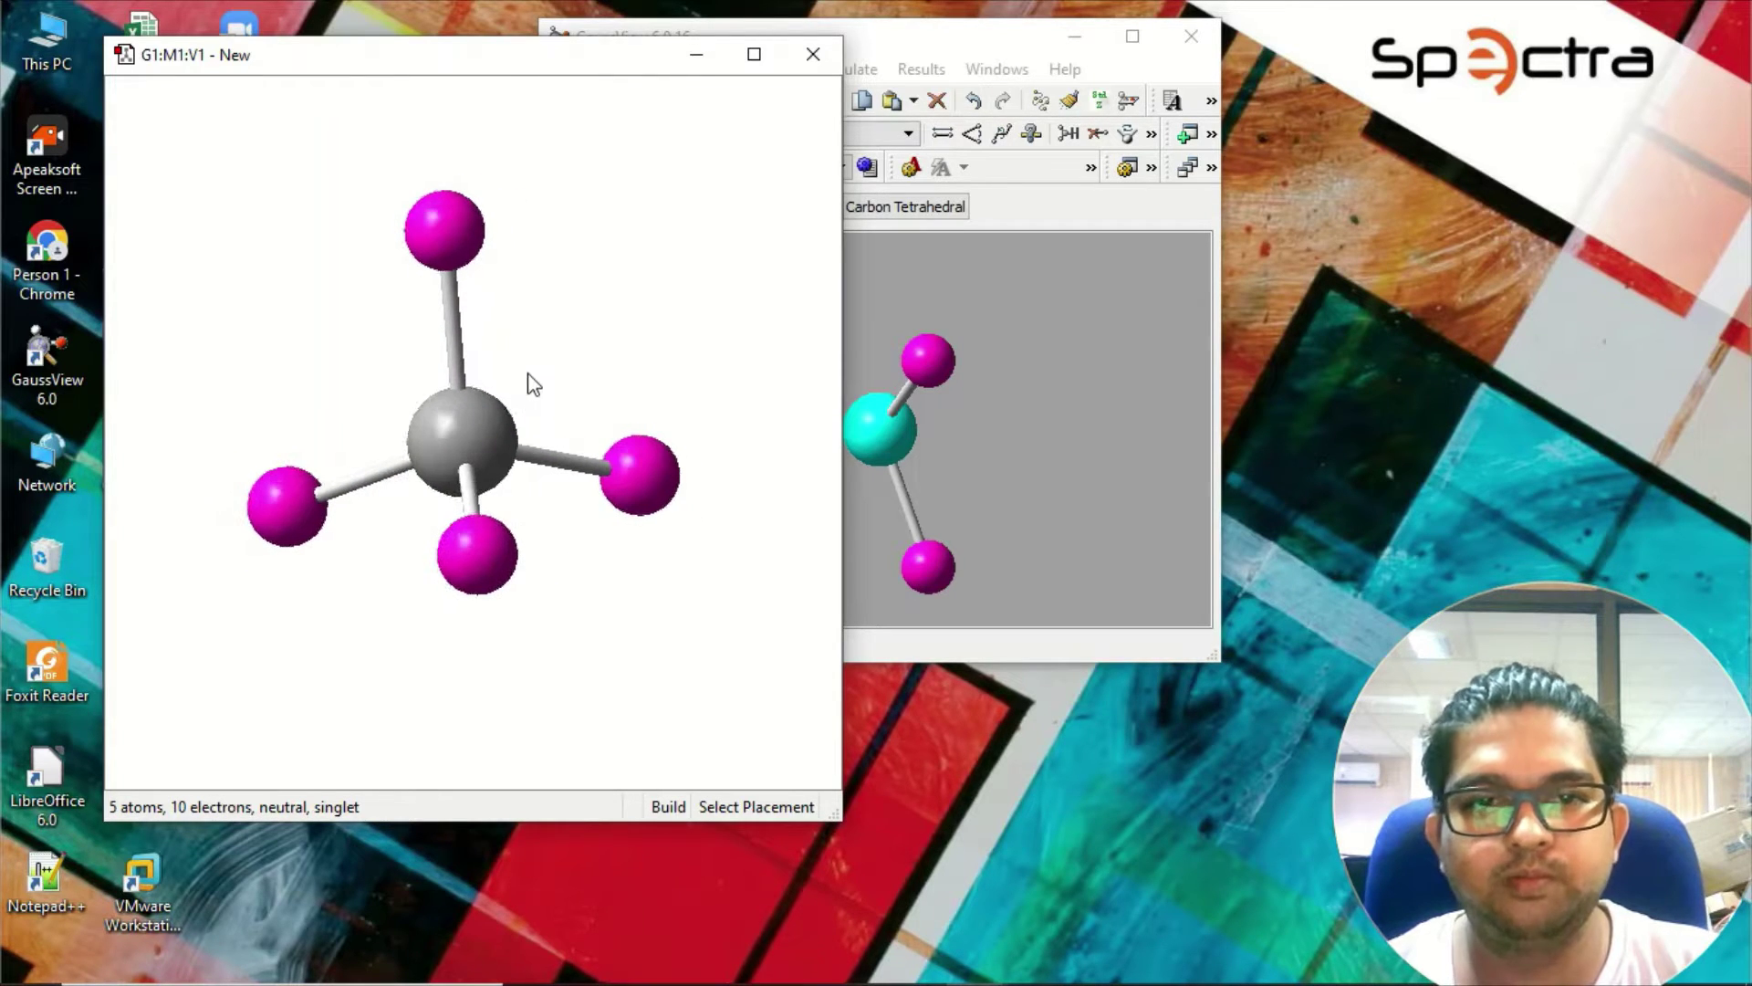
Bring up the molecule's context menu toward Calculate, dismiss it once, then reopen it.
{"action": "right_click", "coordinate": [525, 309]}
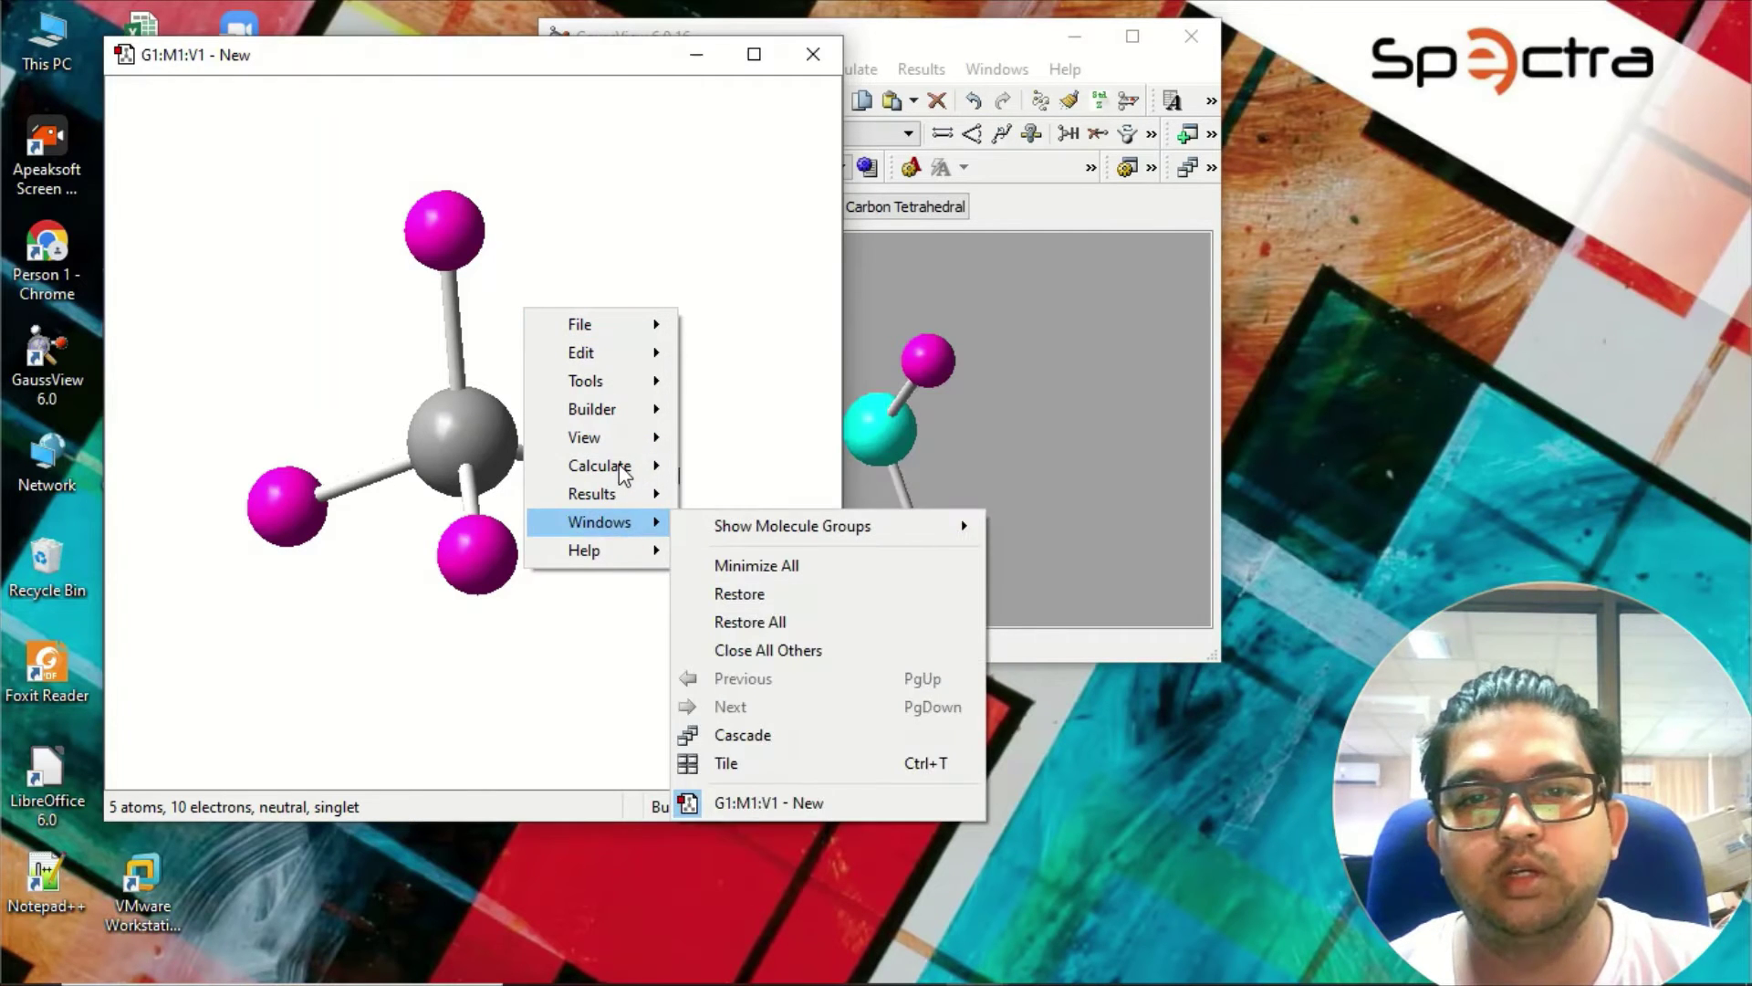
{"action": "mouse_move", "coordinate": [623, 471]}
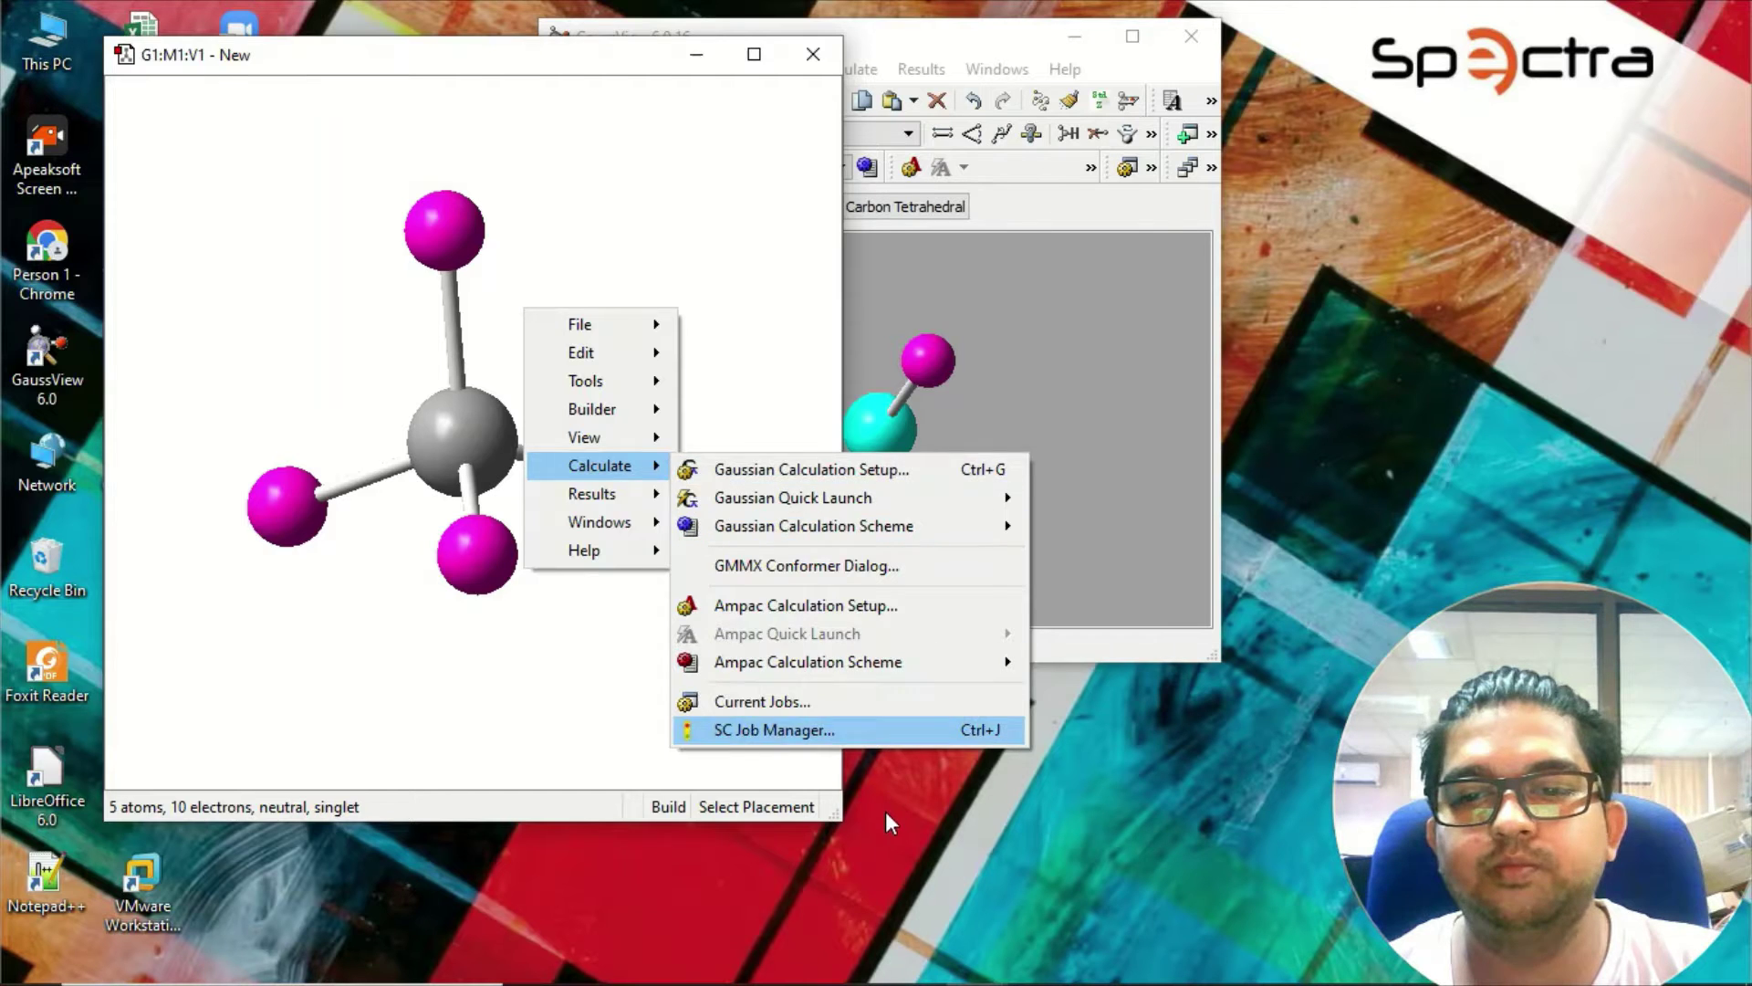
{"action": "left_click", "coordinate": [776, 729]}
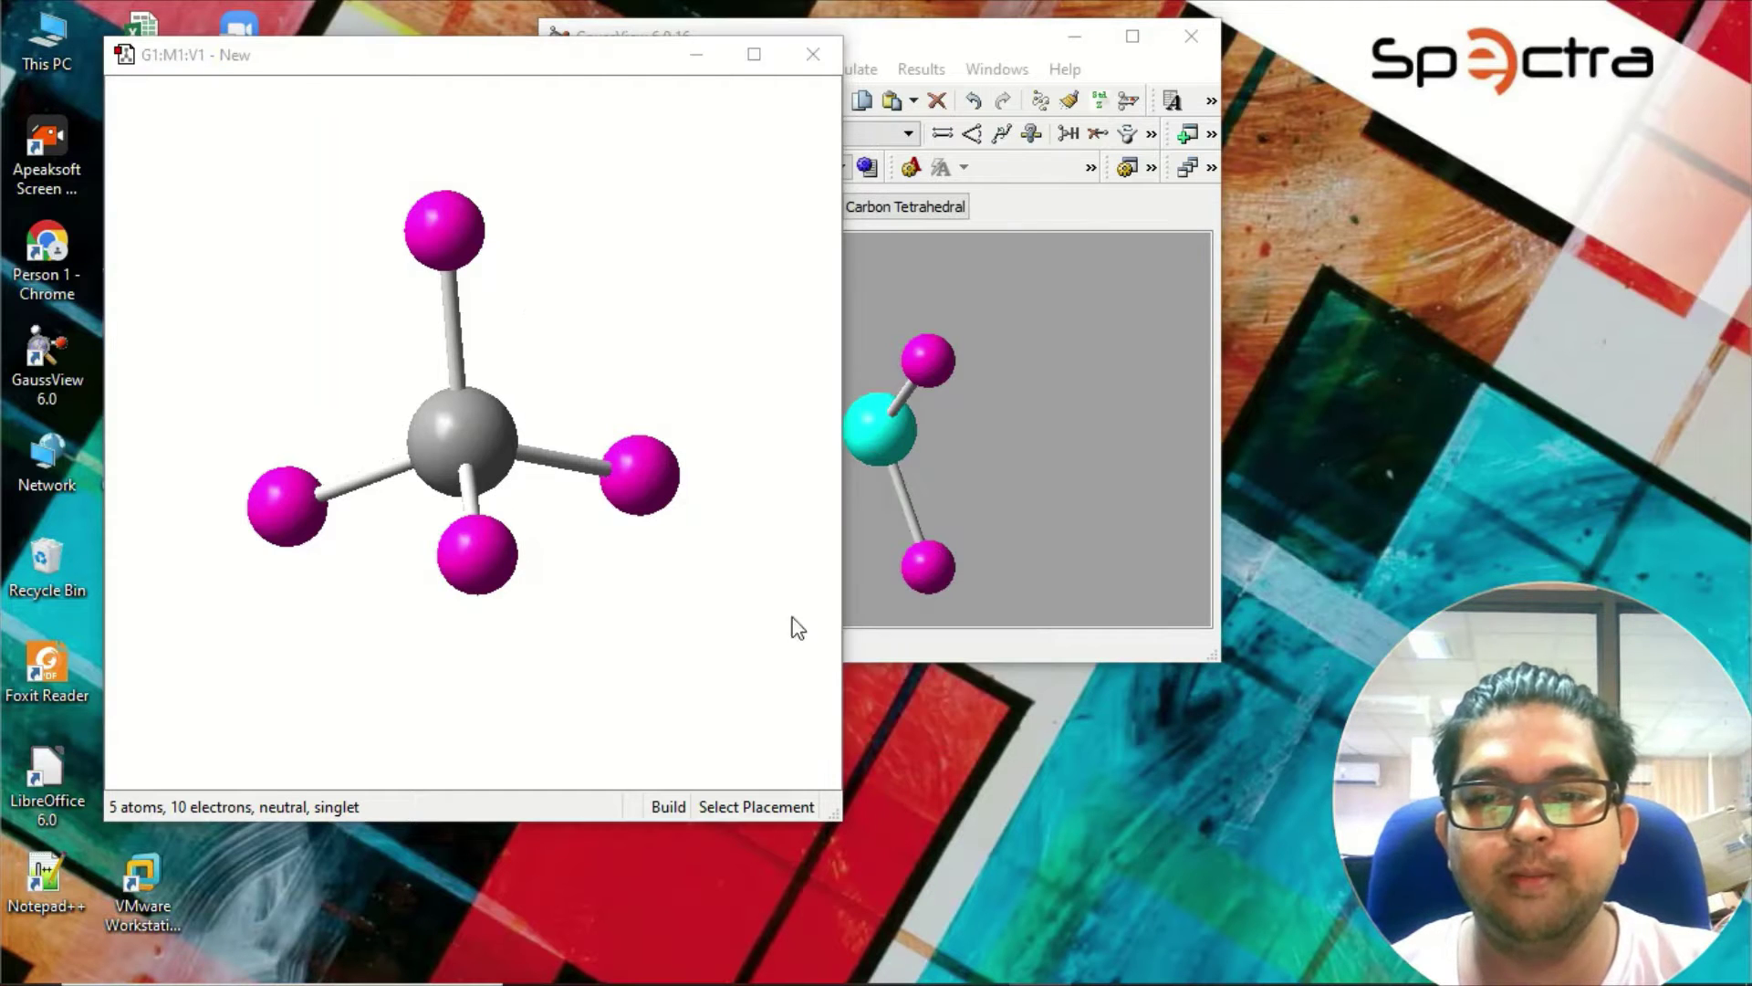
{"action": "right_click", "coordinate": [506, 292]}
Launch Gaussian Calculation Setup from the Calculate menu and bring the whole dialog into view.
{"action": "mouse_move", "coordinate": [588, 476]}
{"action": "mouse_move", "coordinate": [614, 447]}
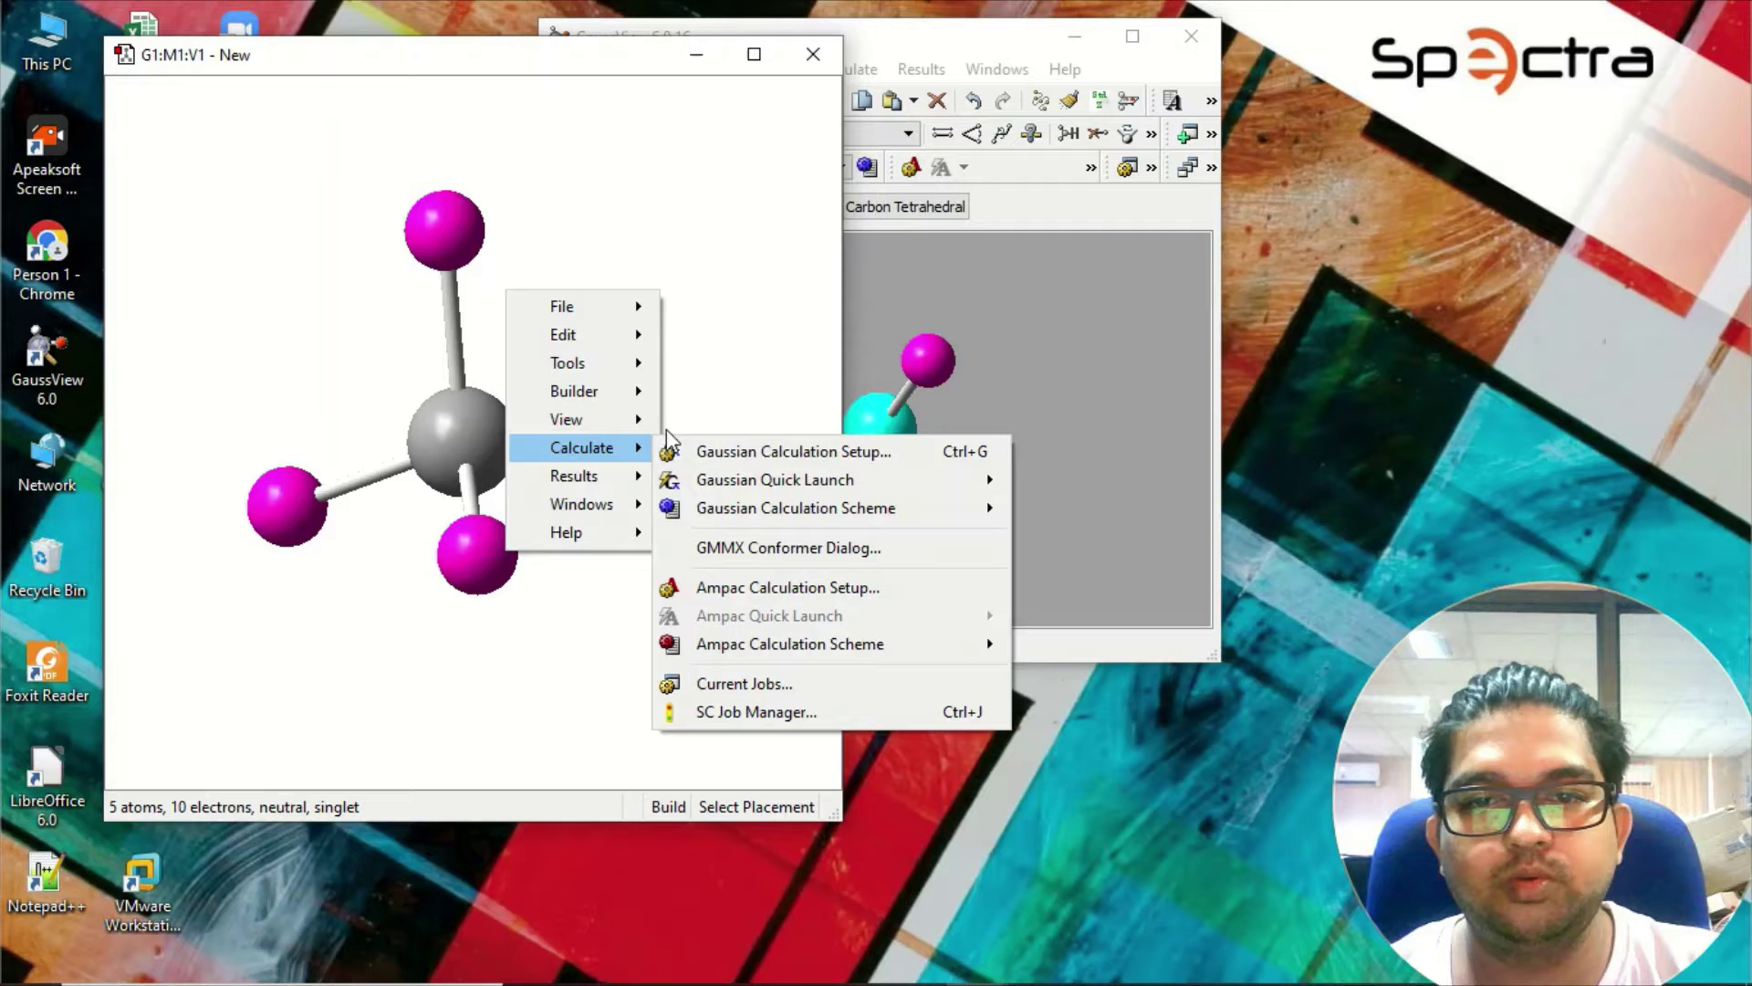
{"action": "left_click", "coordinate": [737, 452]}
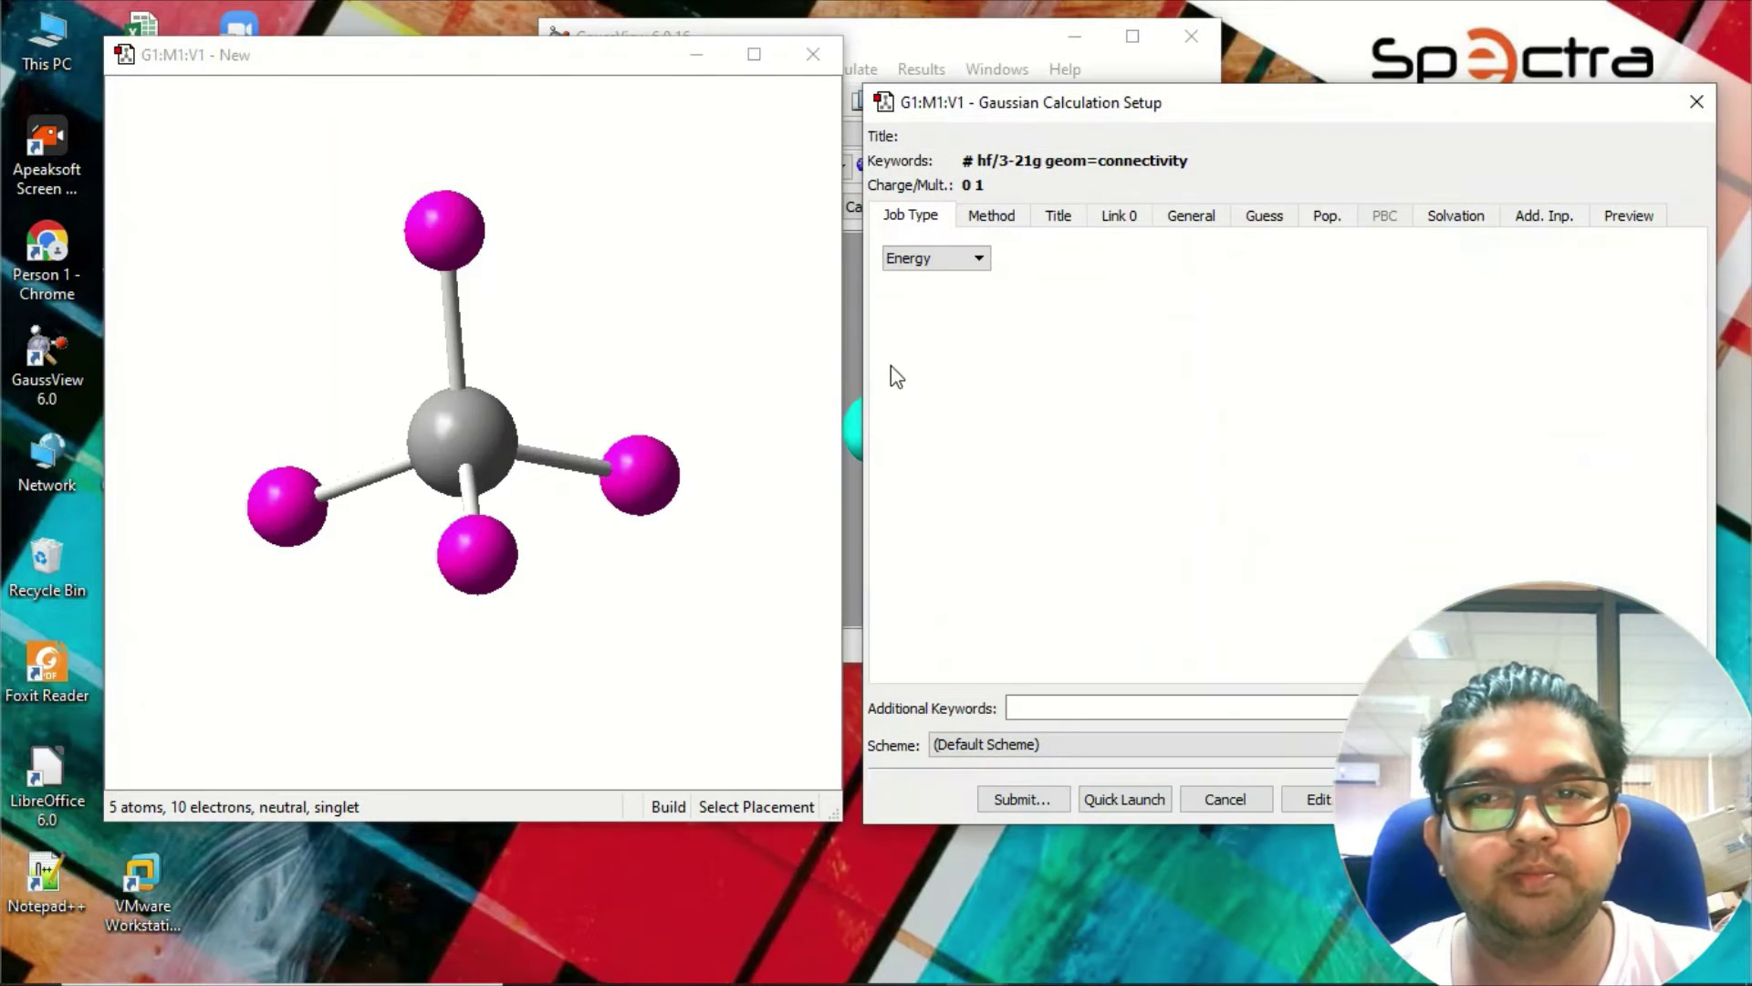
{"action": "left_click_drag", "start_coordinate": [940, 107], "coordinate": [597, 86]}
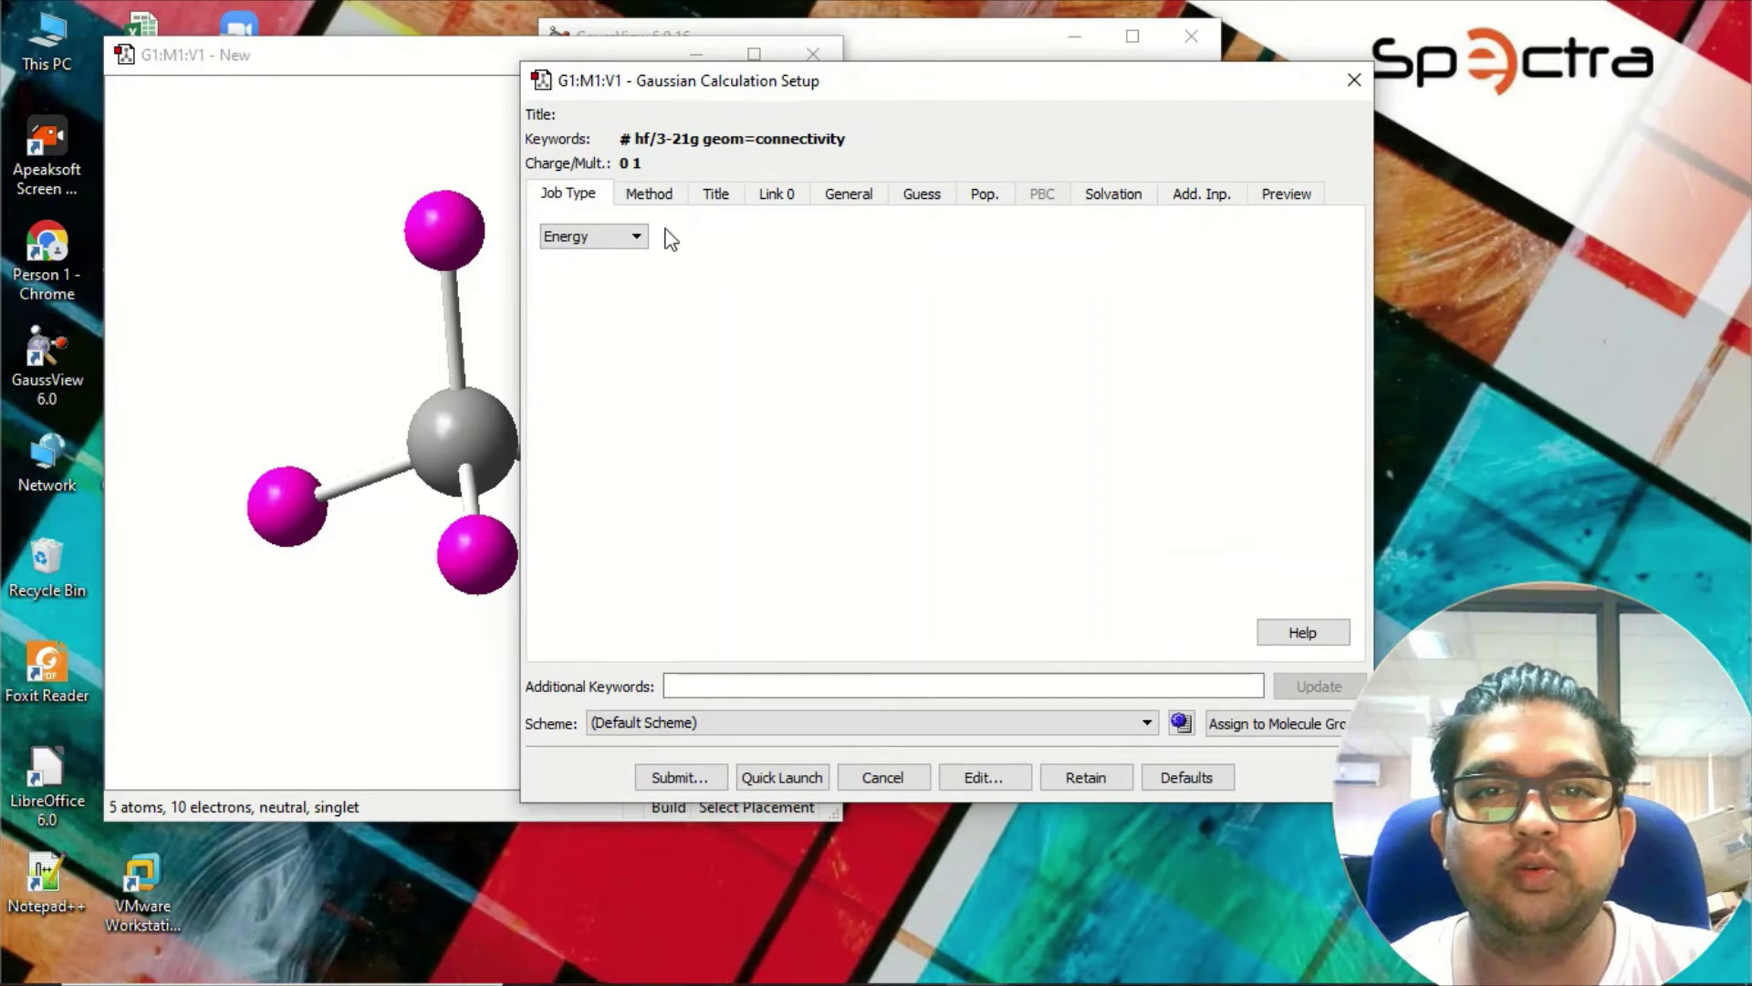
Change the job type from Energy to Opt+Freq, with the dialog placed beside the molecule.
{"action": "left_click", "coordinate": [634, 242]}
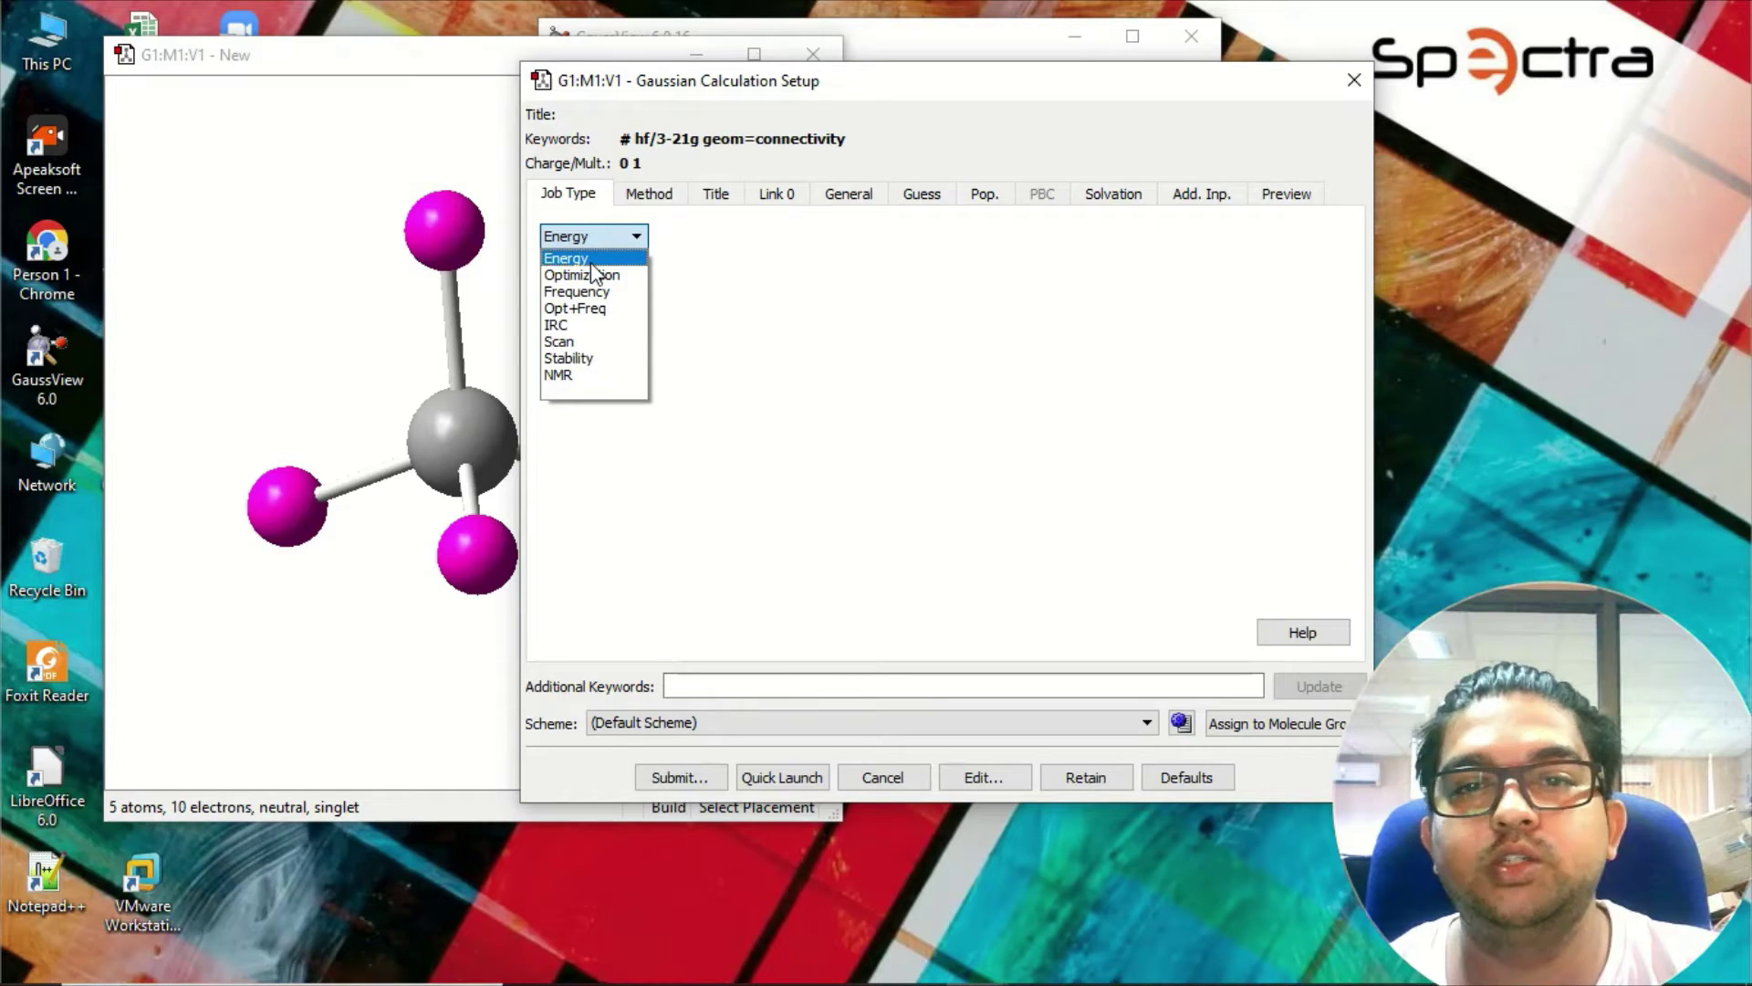
{"action": "left_click", "coordinate": [683, 83]}
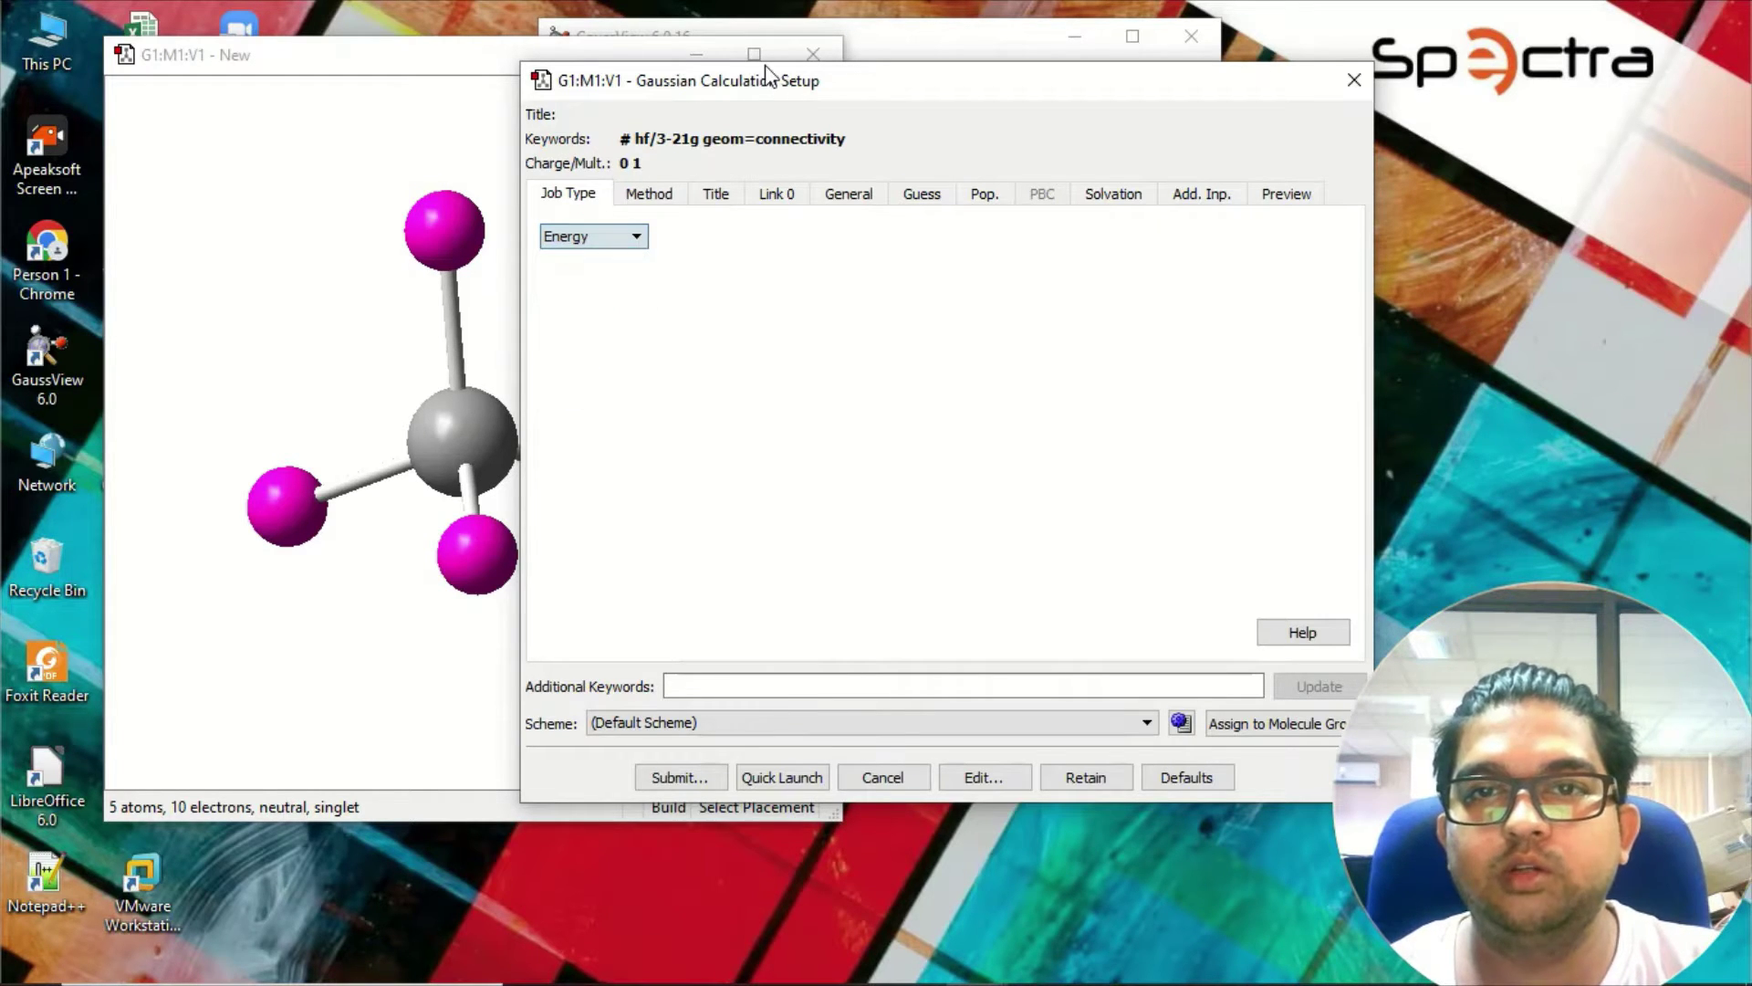
{"action": "left_click_drag", "start_coordinate": [747, 85], "coordinate": [842, 64]}
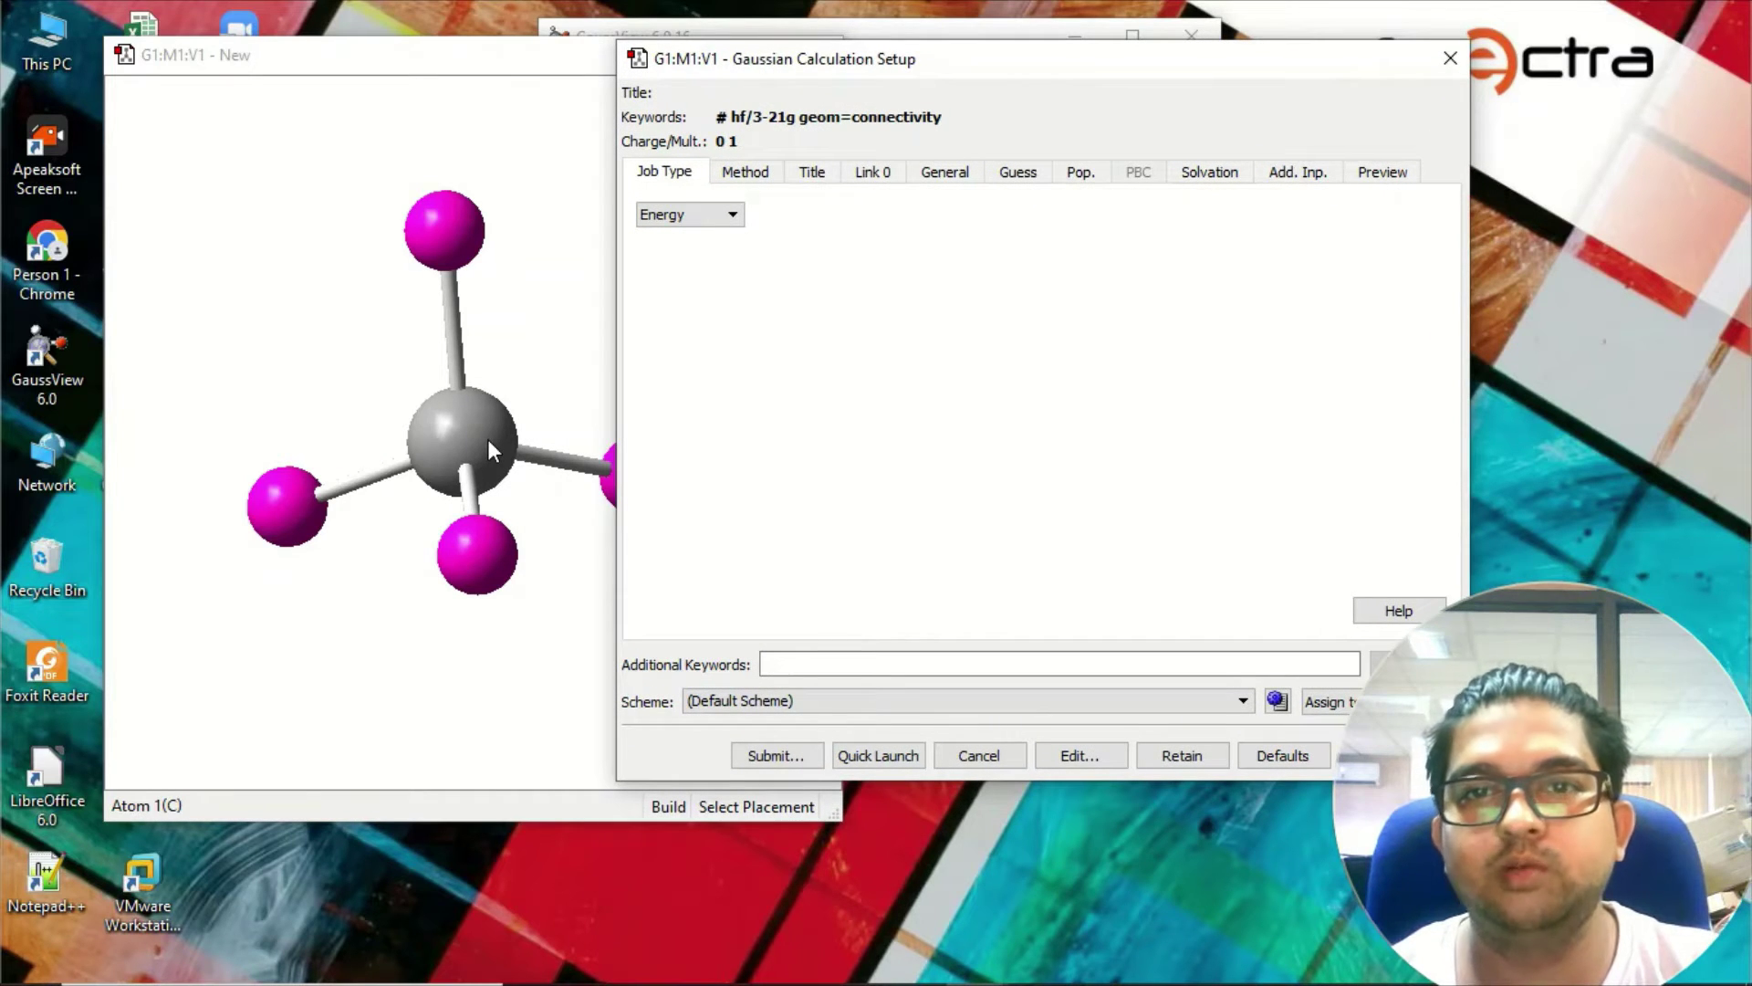
{"action": "left_click", "coordinate": [730, 216]}
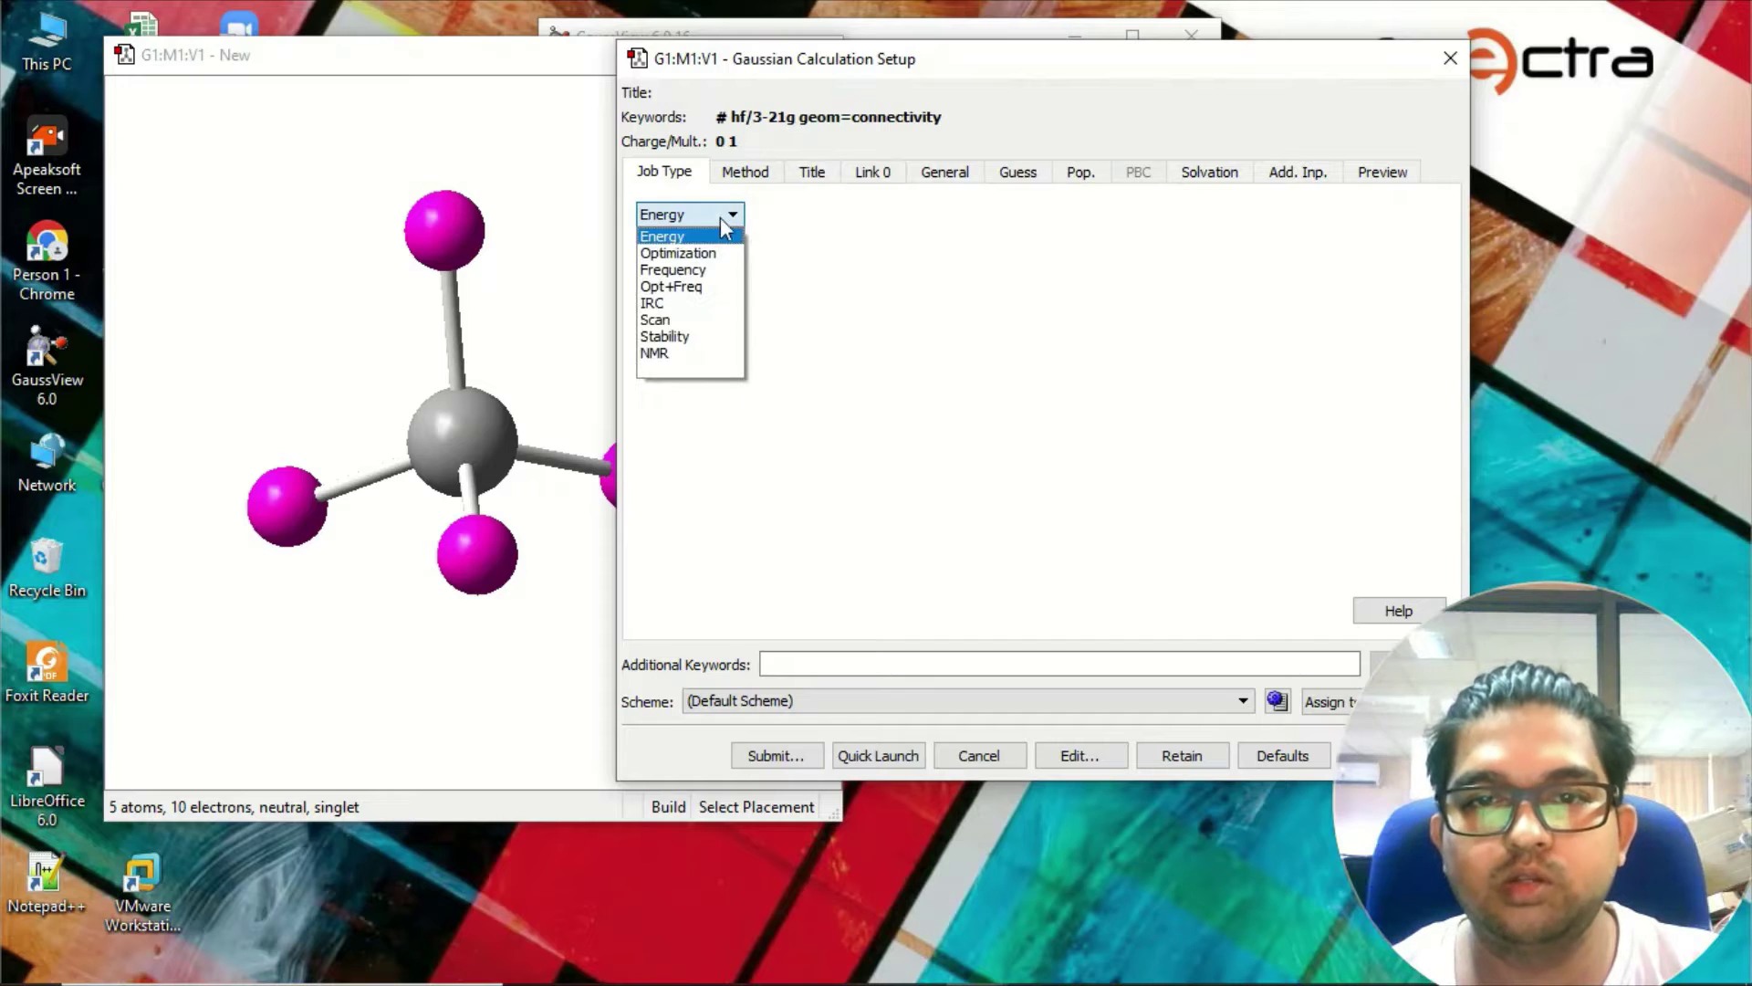
{"action": "left_click", "coordinate": [694, 288]}
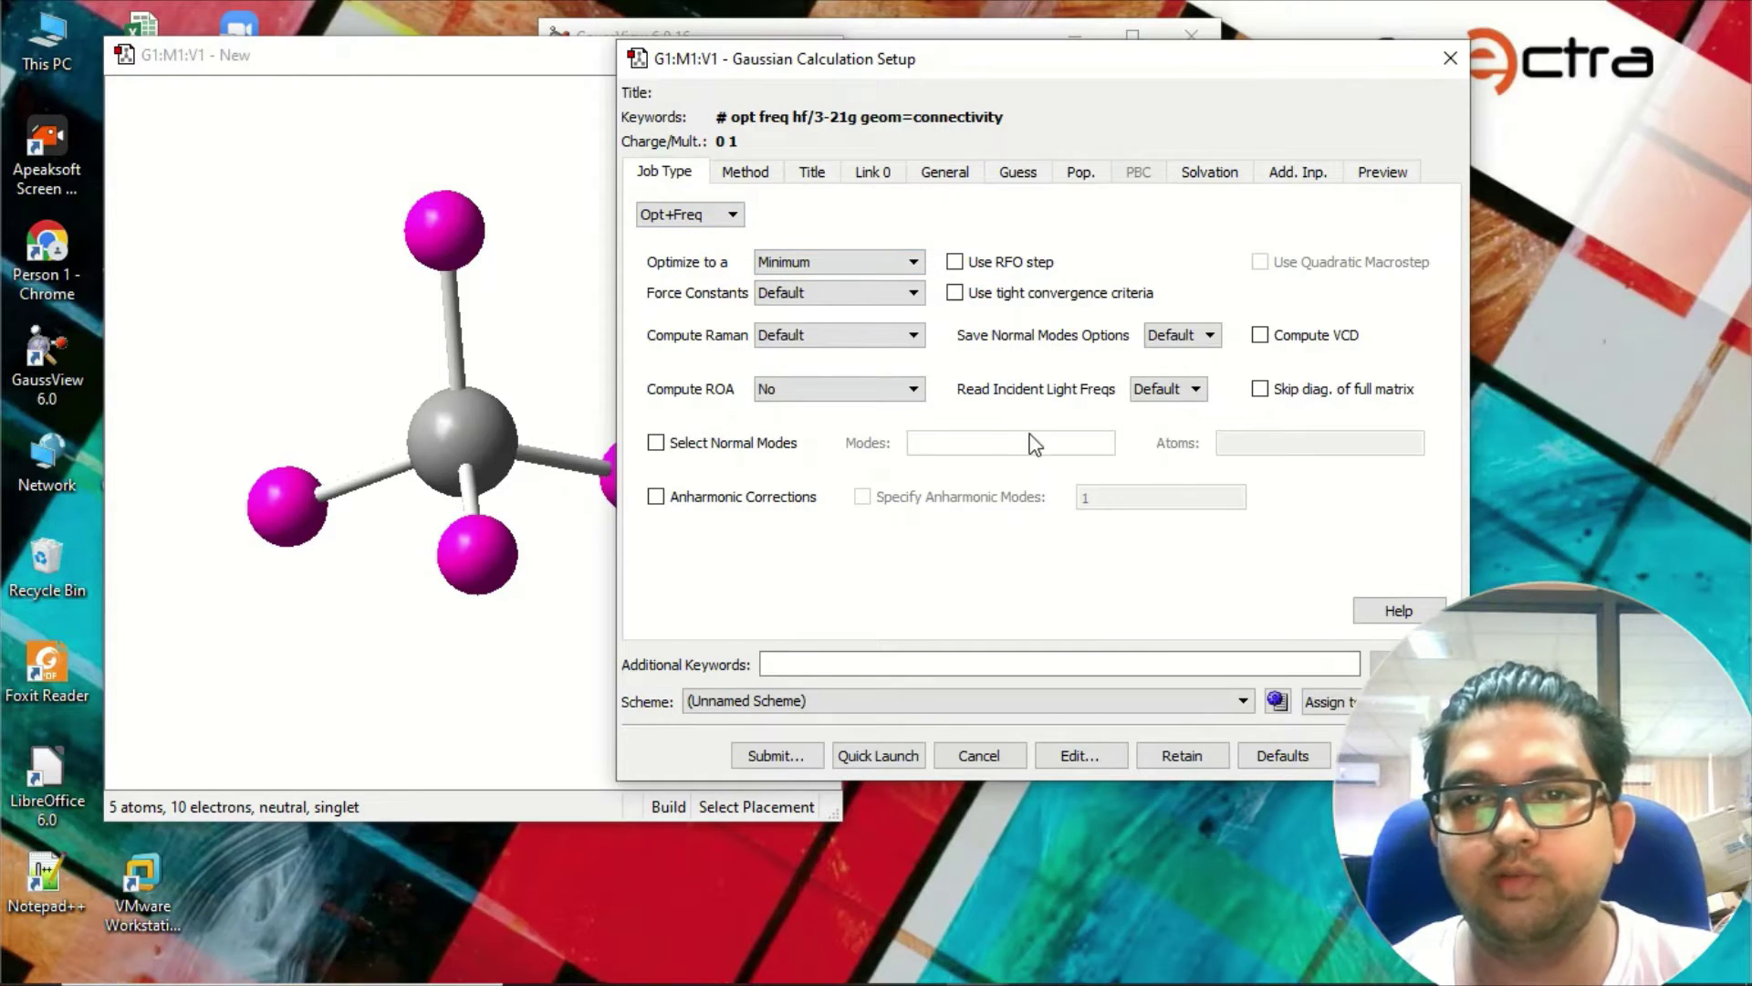
Switch the method from Hartree-Fock to DFT with B3LYP and check the spin options.
{"action": "left_click", "coordinate": [744, 174]}
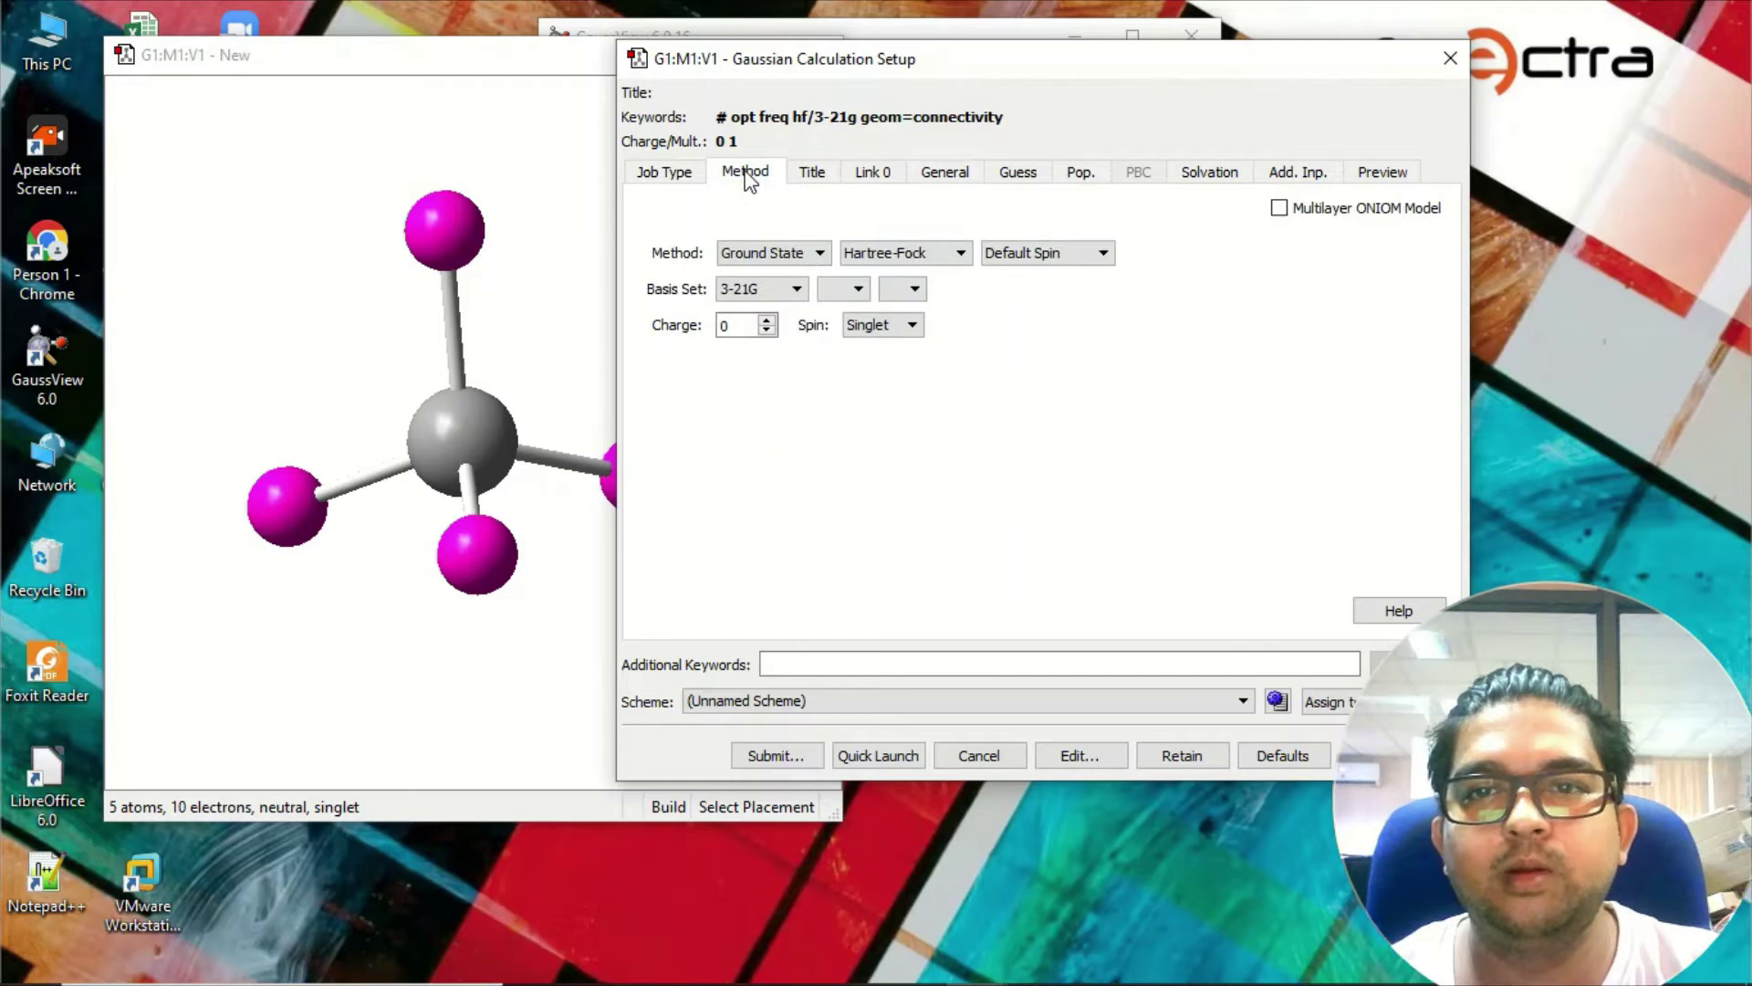
{"action": "left_click", "coordinate": [887, 259]}
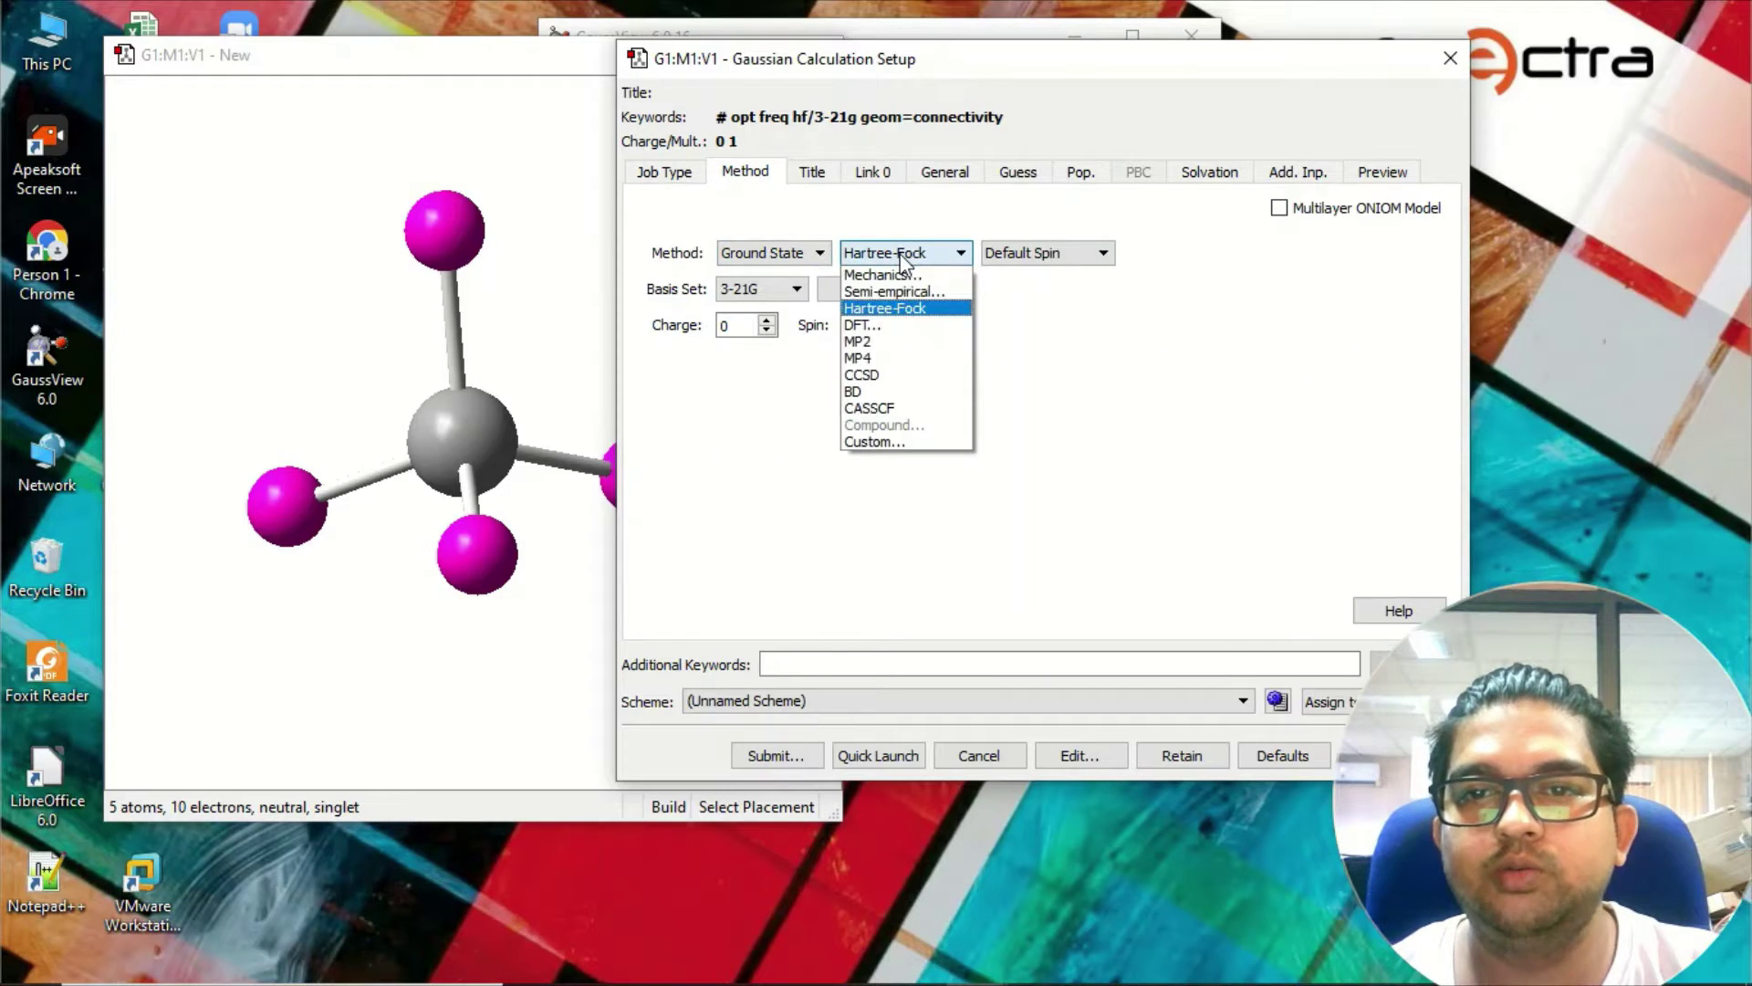
{"action": "left_click", "coordinate": [887, 326]}
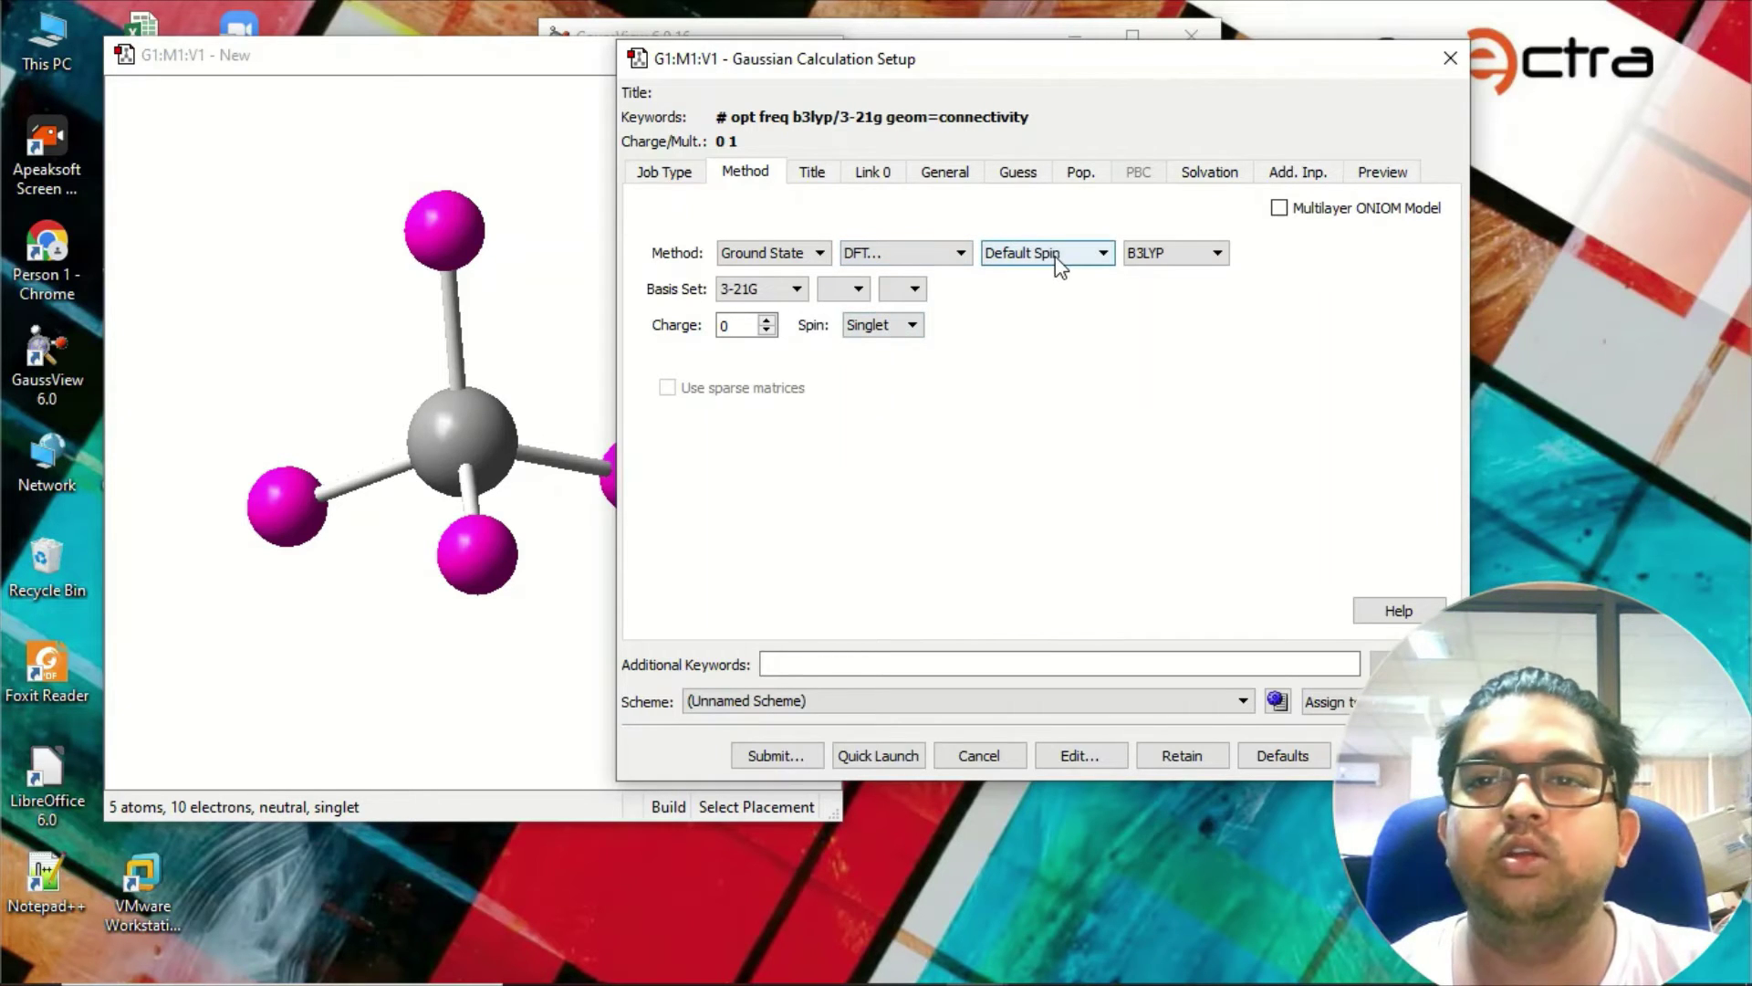
{"action": "left_click", "coordinate": [1059, 260]}
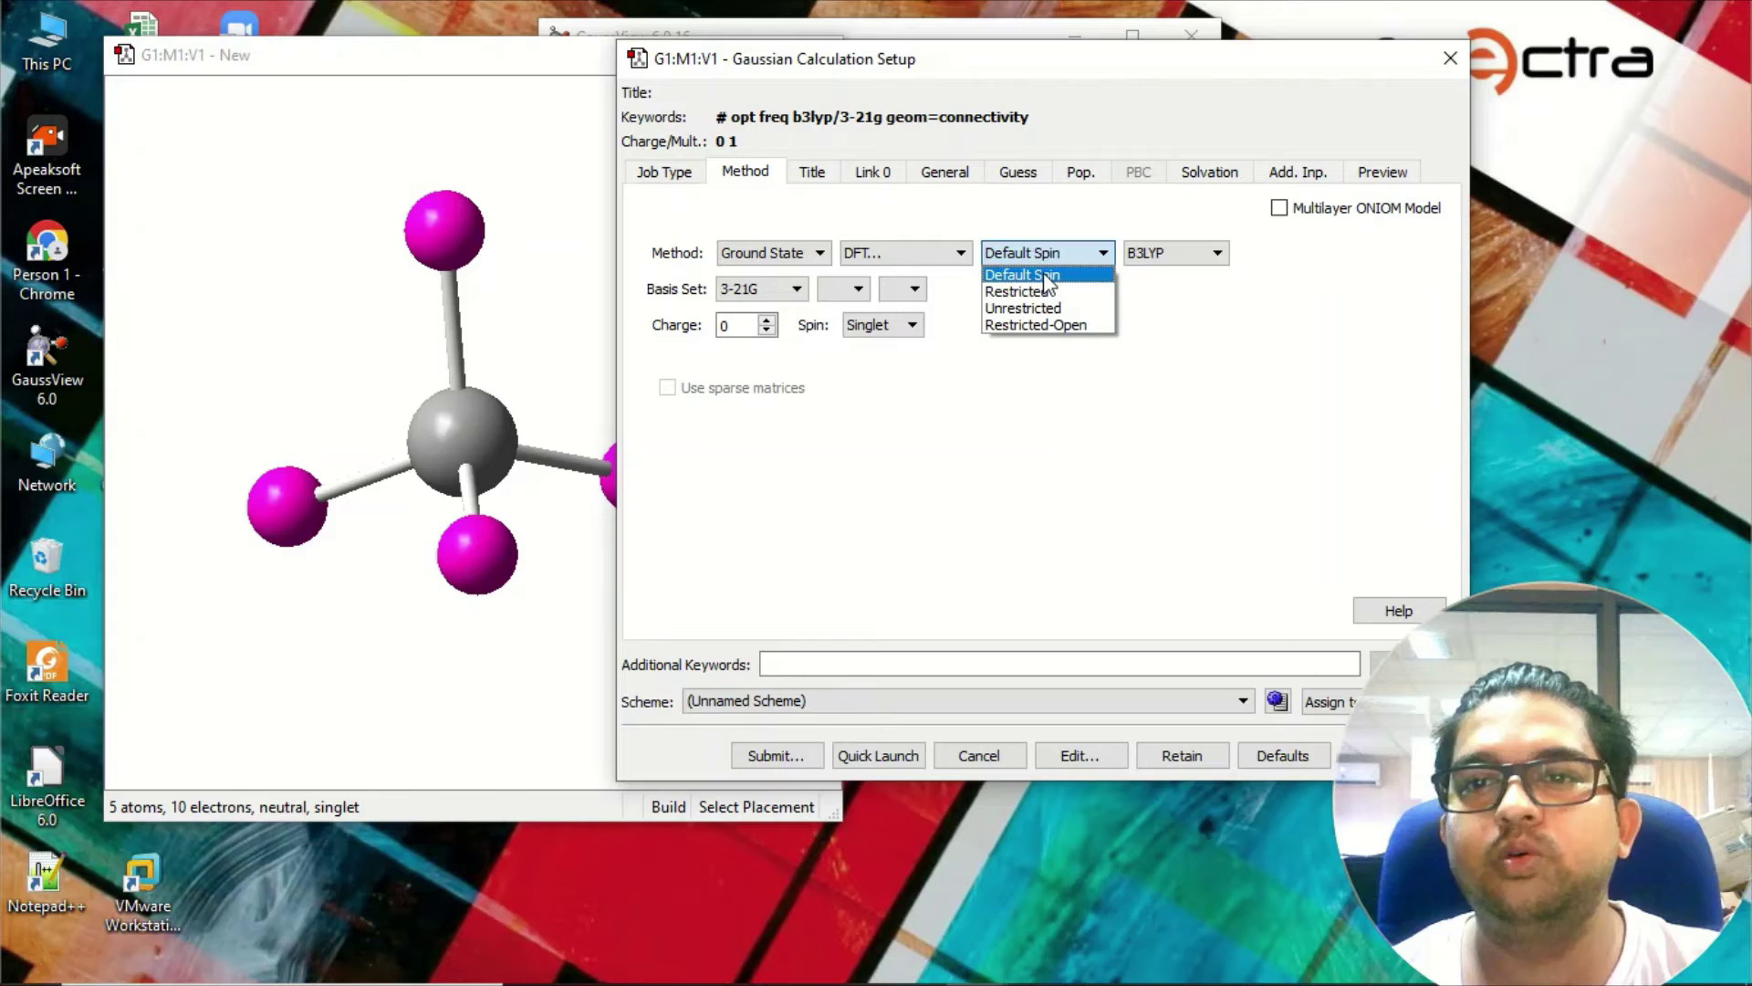
Keep Default Spin and B3LYP as the DFT functional.
{"action": "left_click", "coordinate": [1047, 278]}
{"action": "left_click", "coordinate": [1171, 260]}
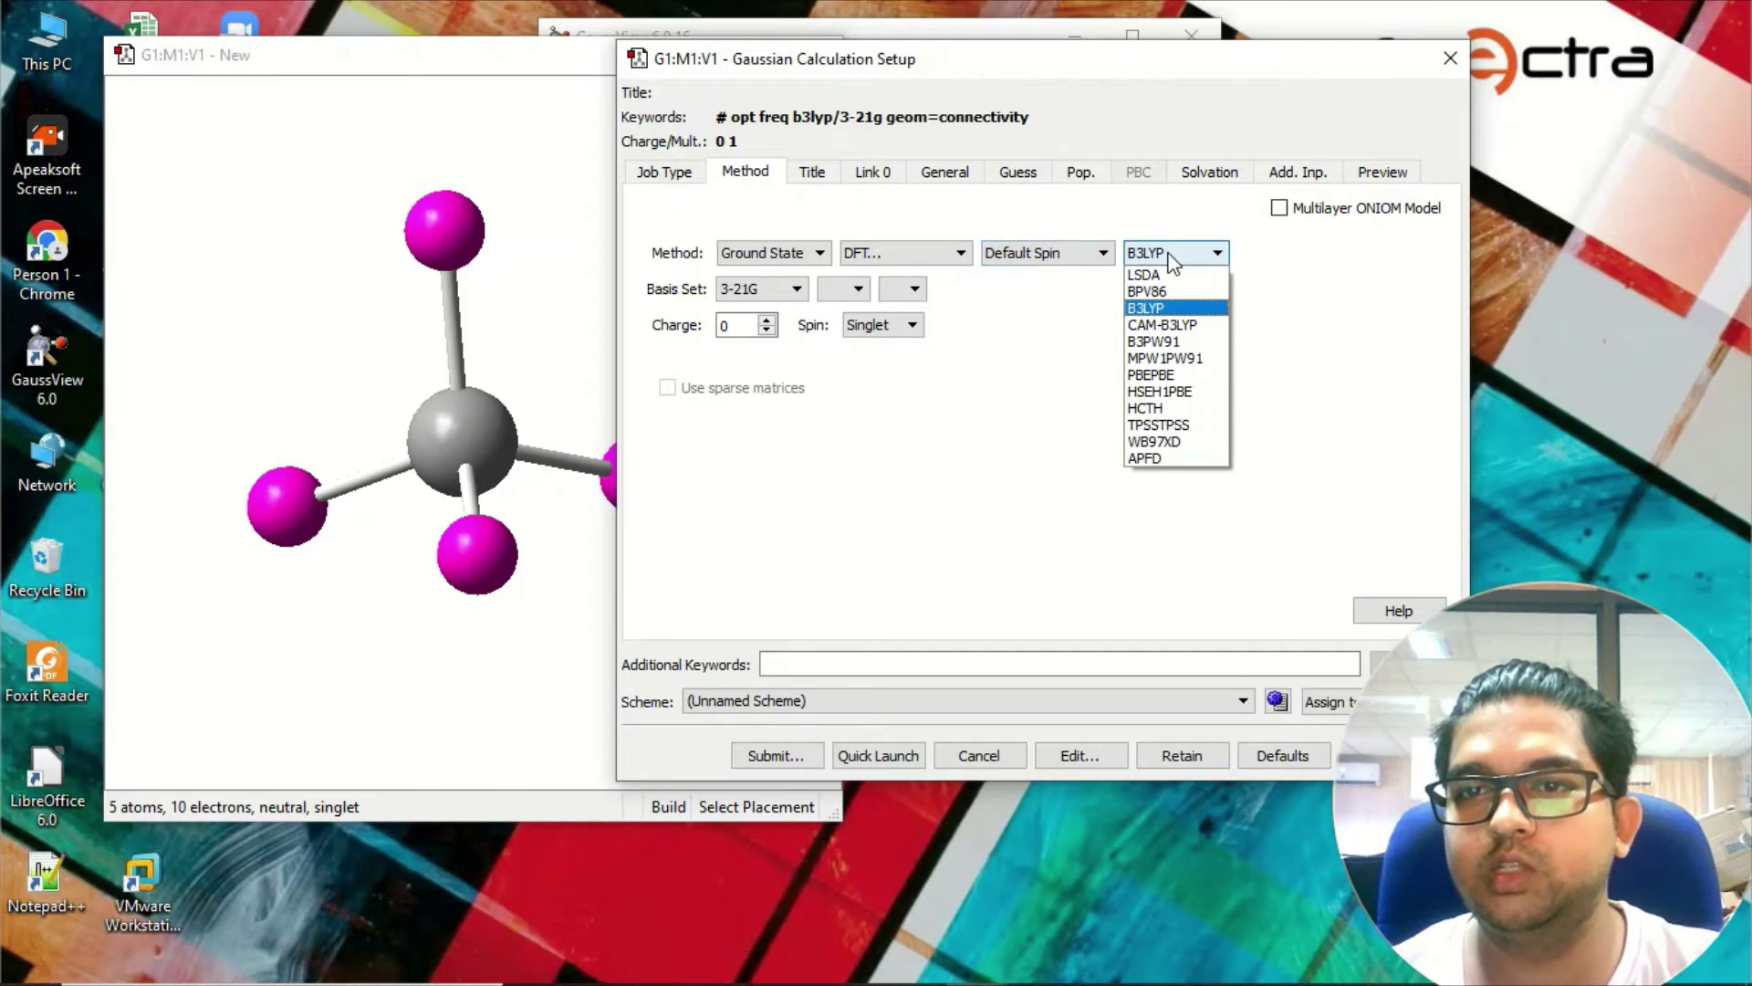
{"action": "left_click", "coordinate": [1165, 307]}
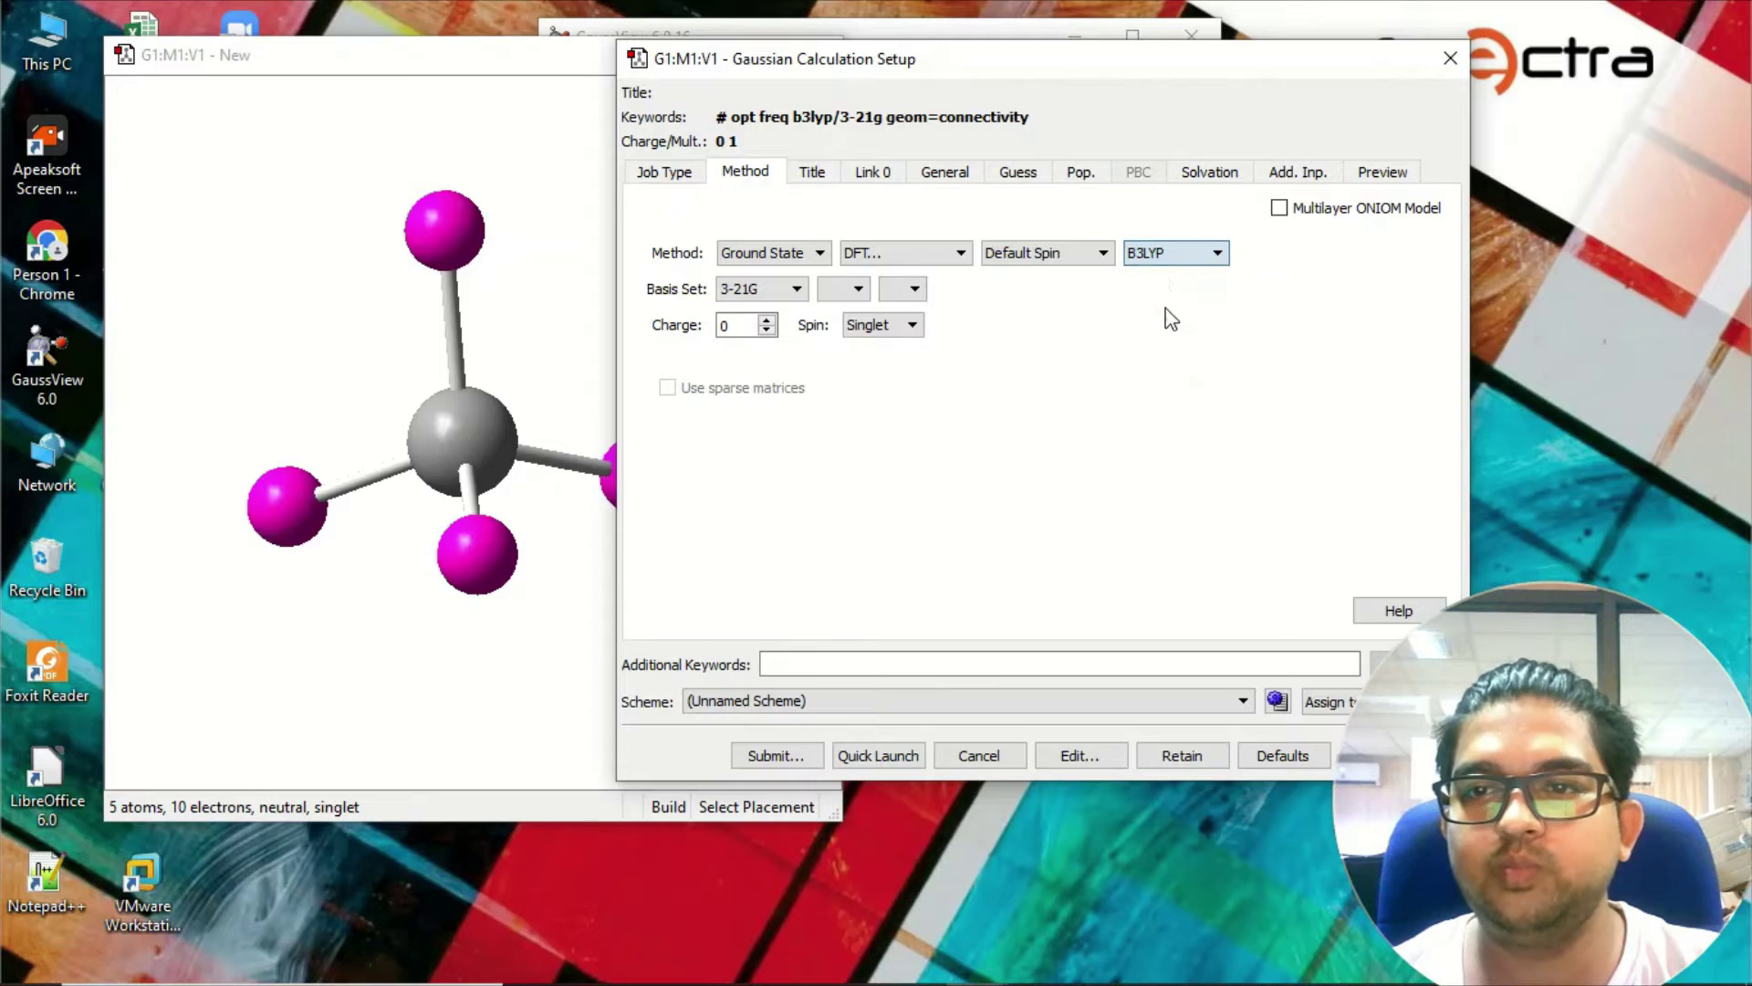
{"action": "left_click", "coordinate": [737, 324]}
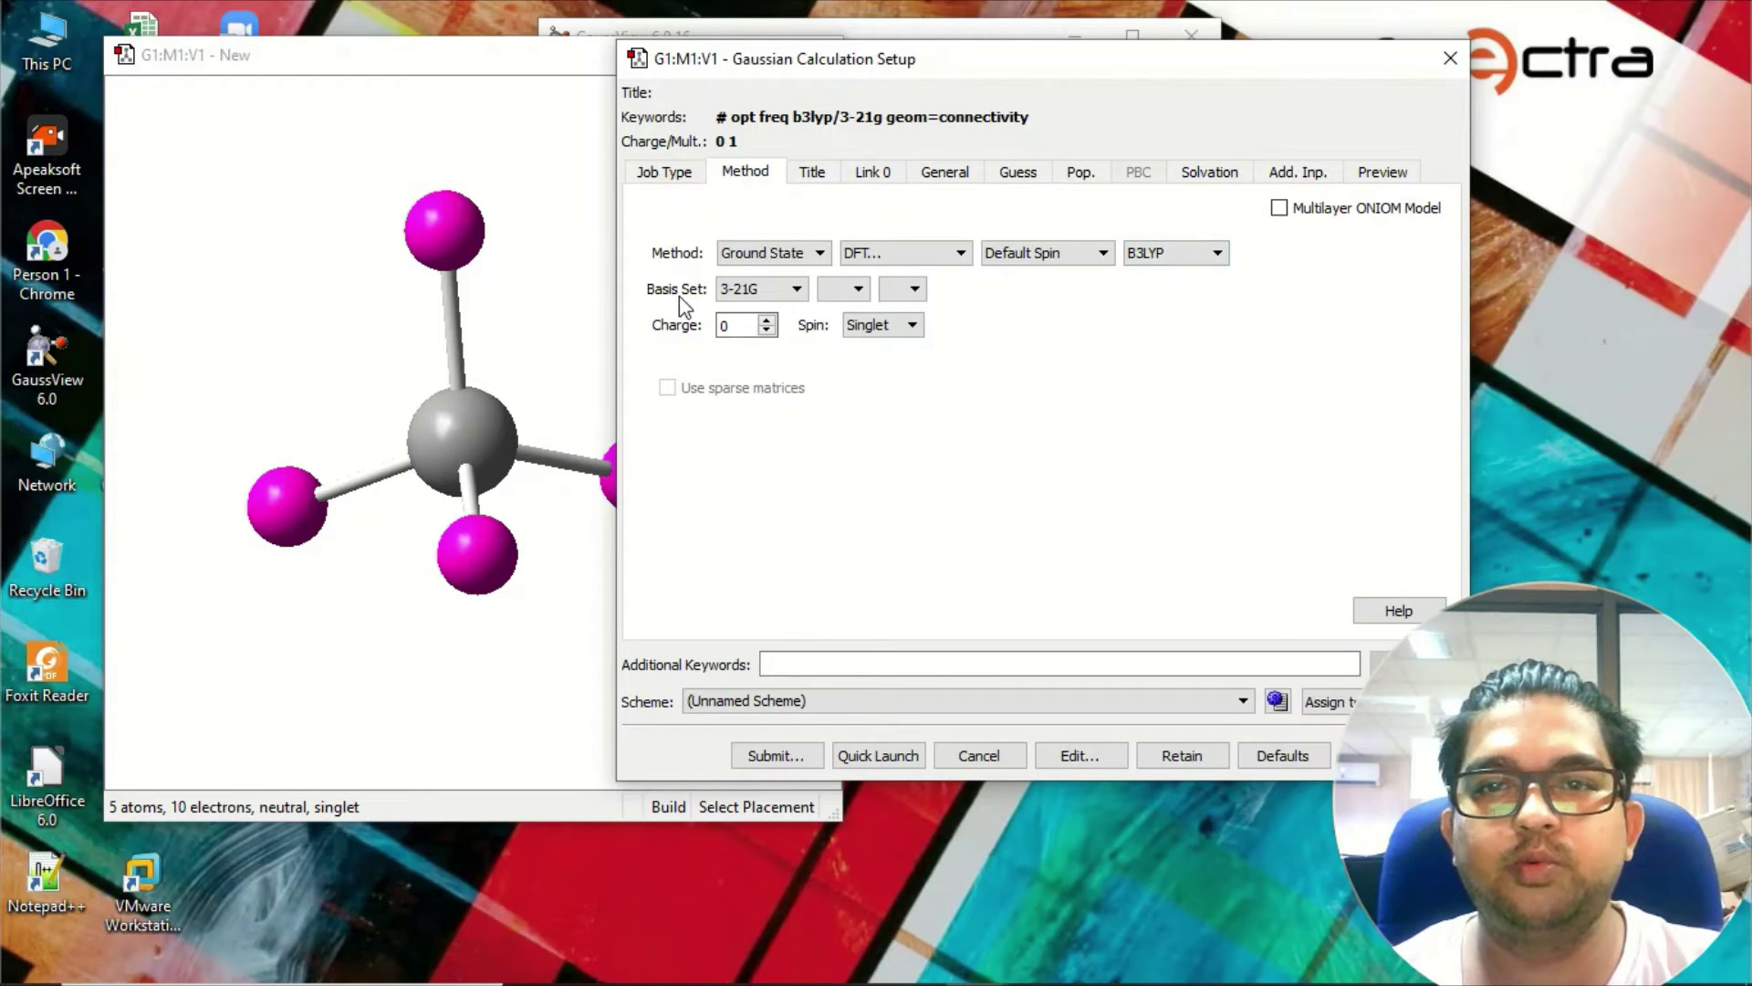
Keep 3-21G as the basis set with no diffuse functions.
{"action": "left_click", "coordinate": [759, 290]}
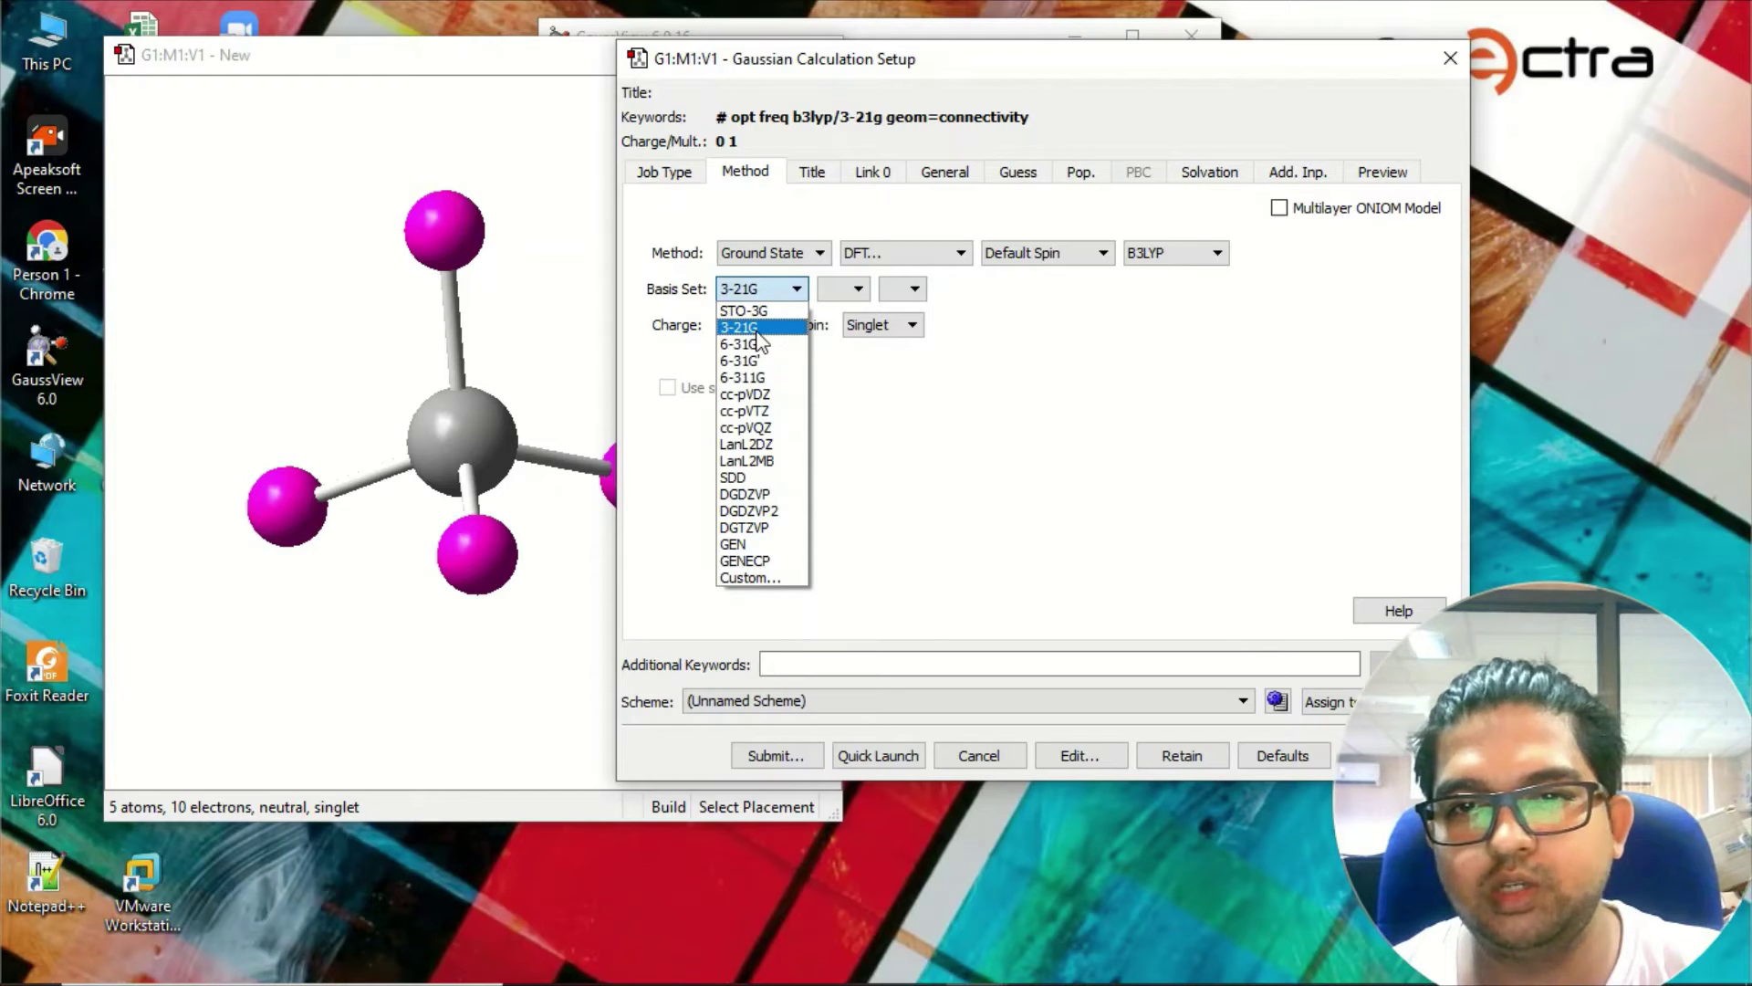
{"action": "left_click", "coordinate": [756, 331]}
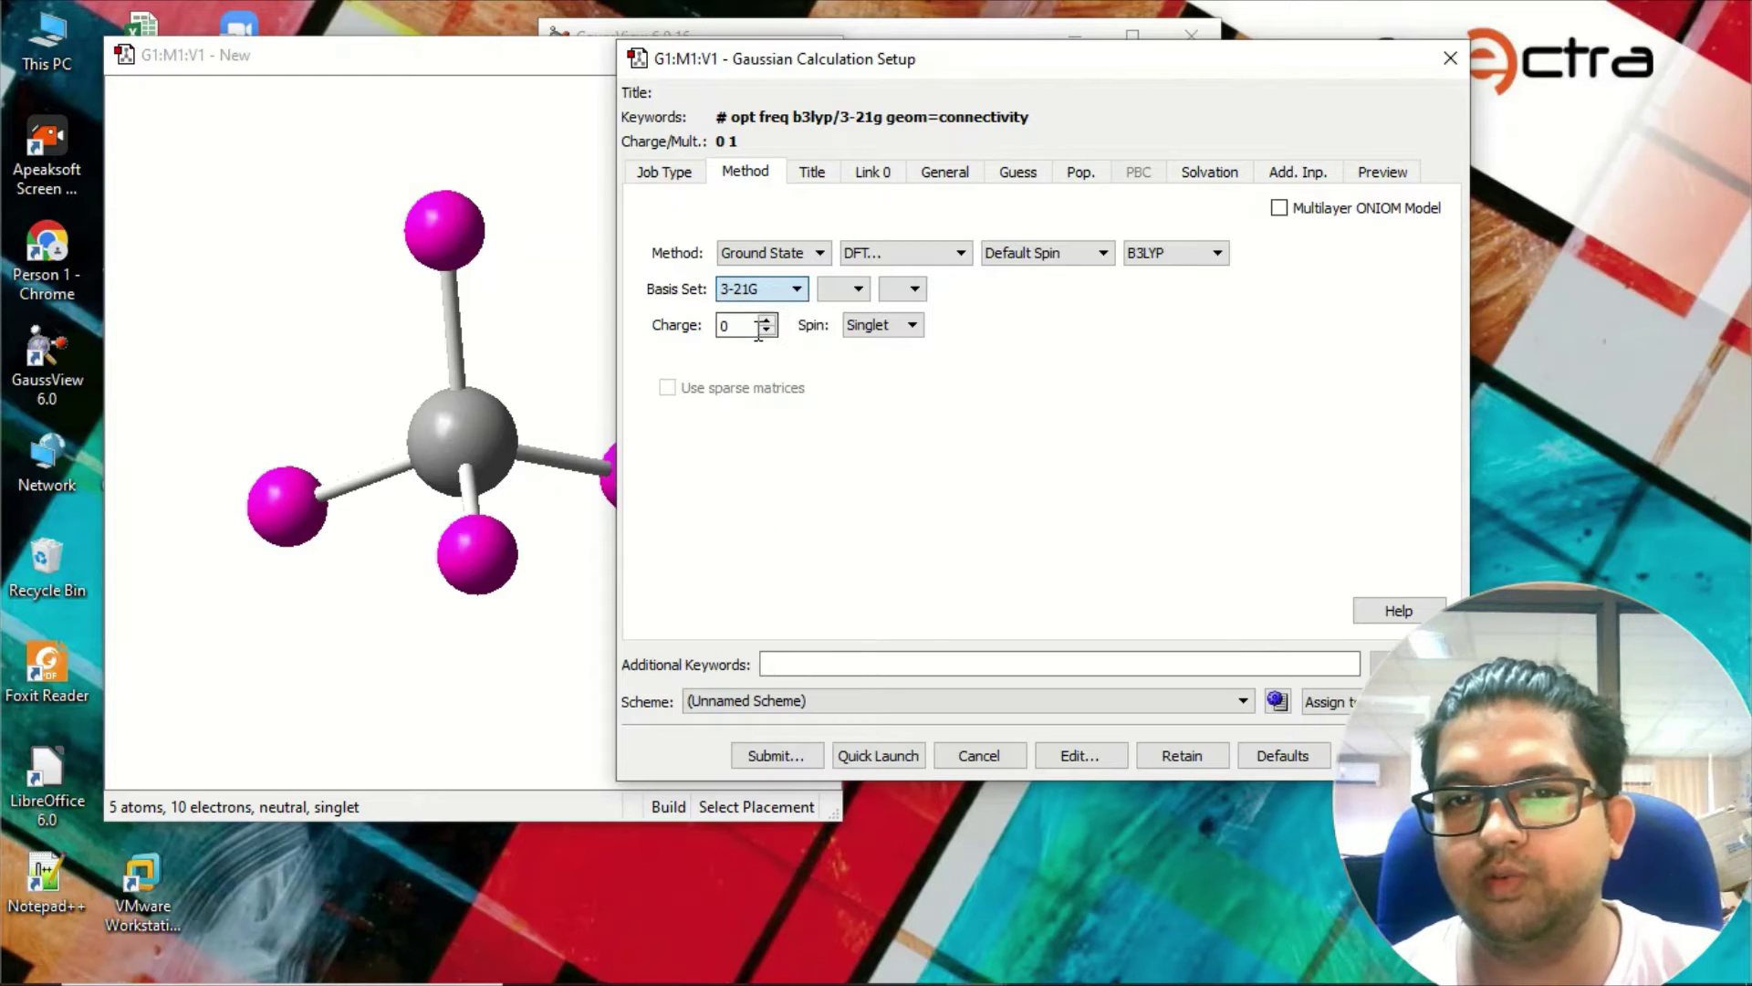
{"action": "left_click", "coordinate": [856, 291]}
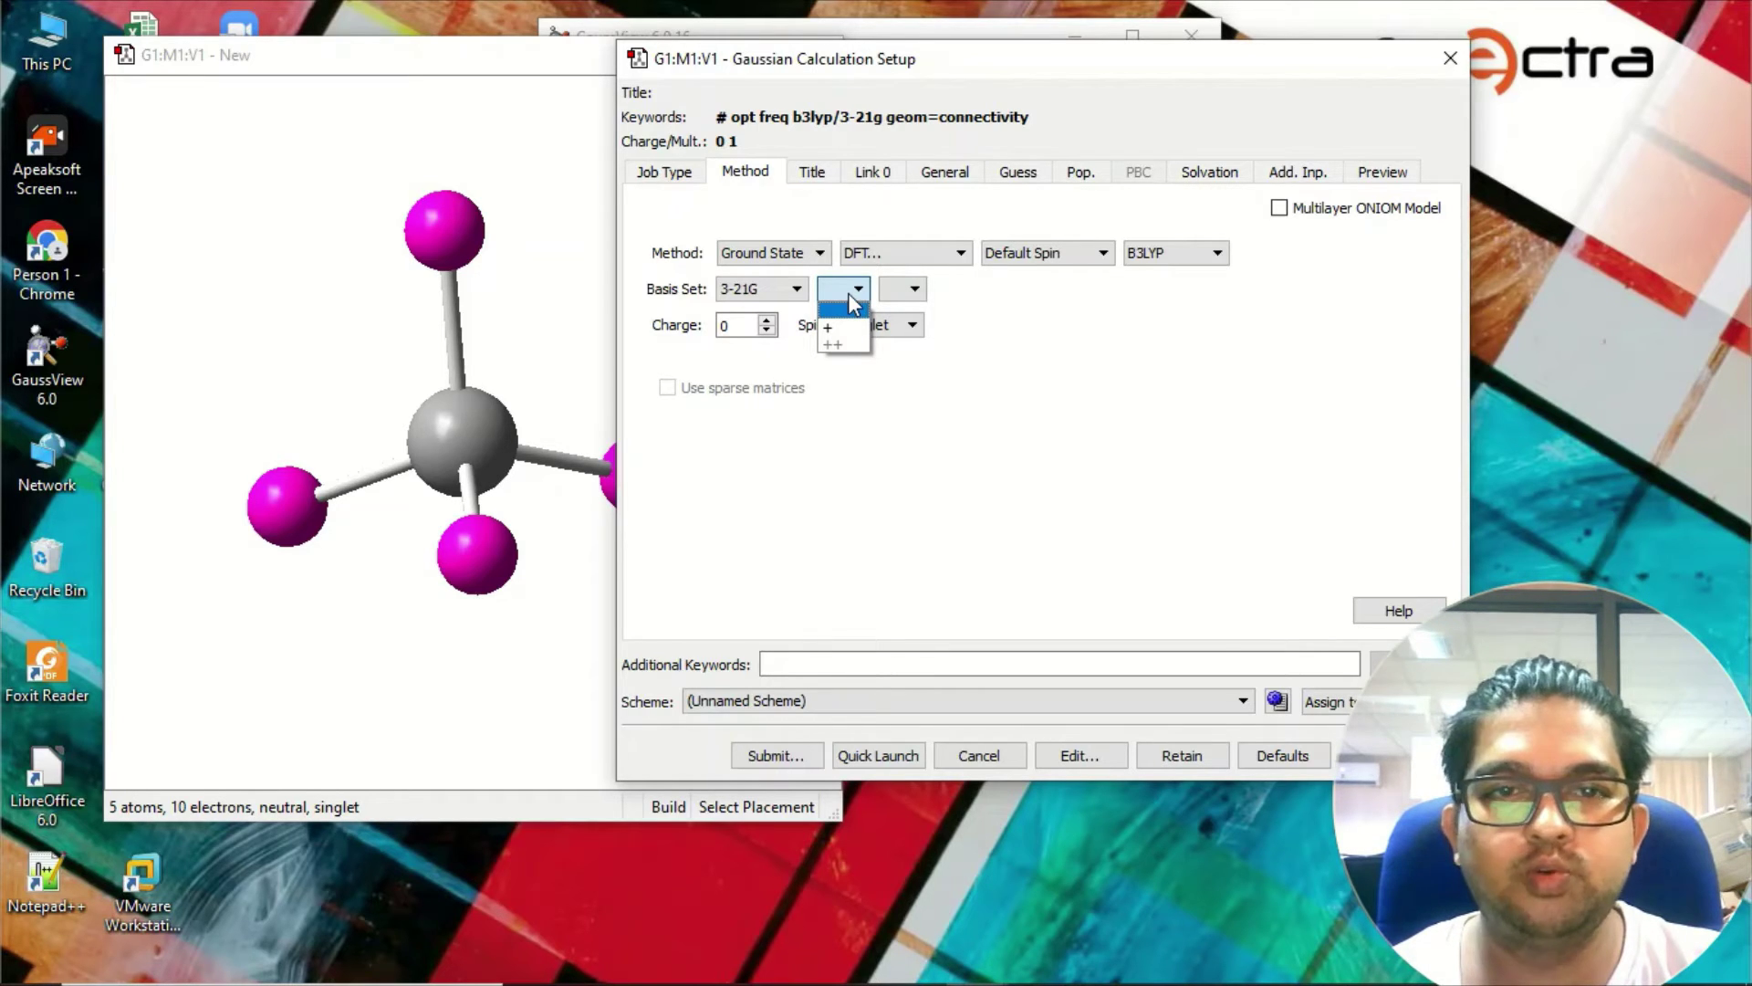
{"action": "left_click", "coordinate": [853, 307]}
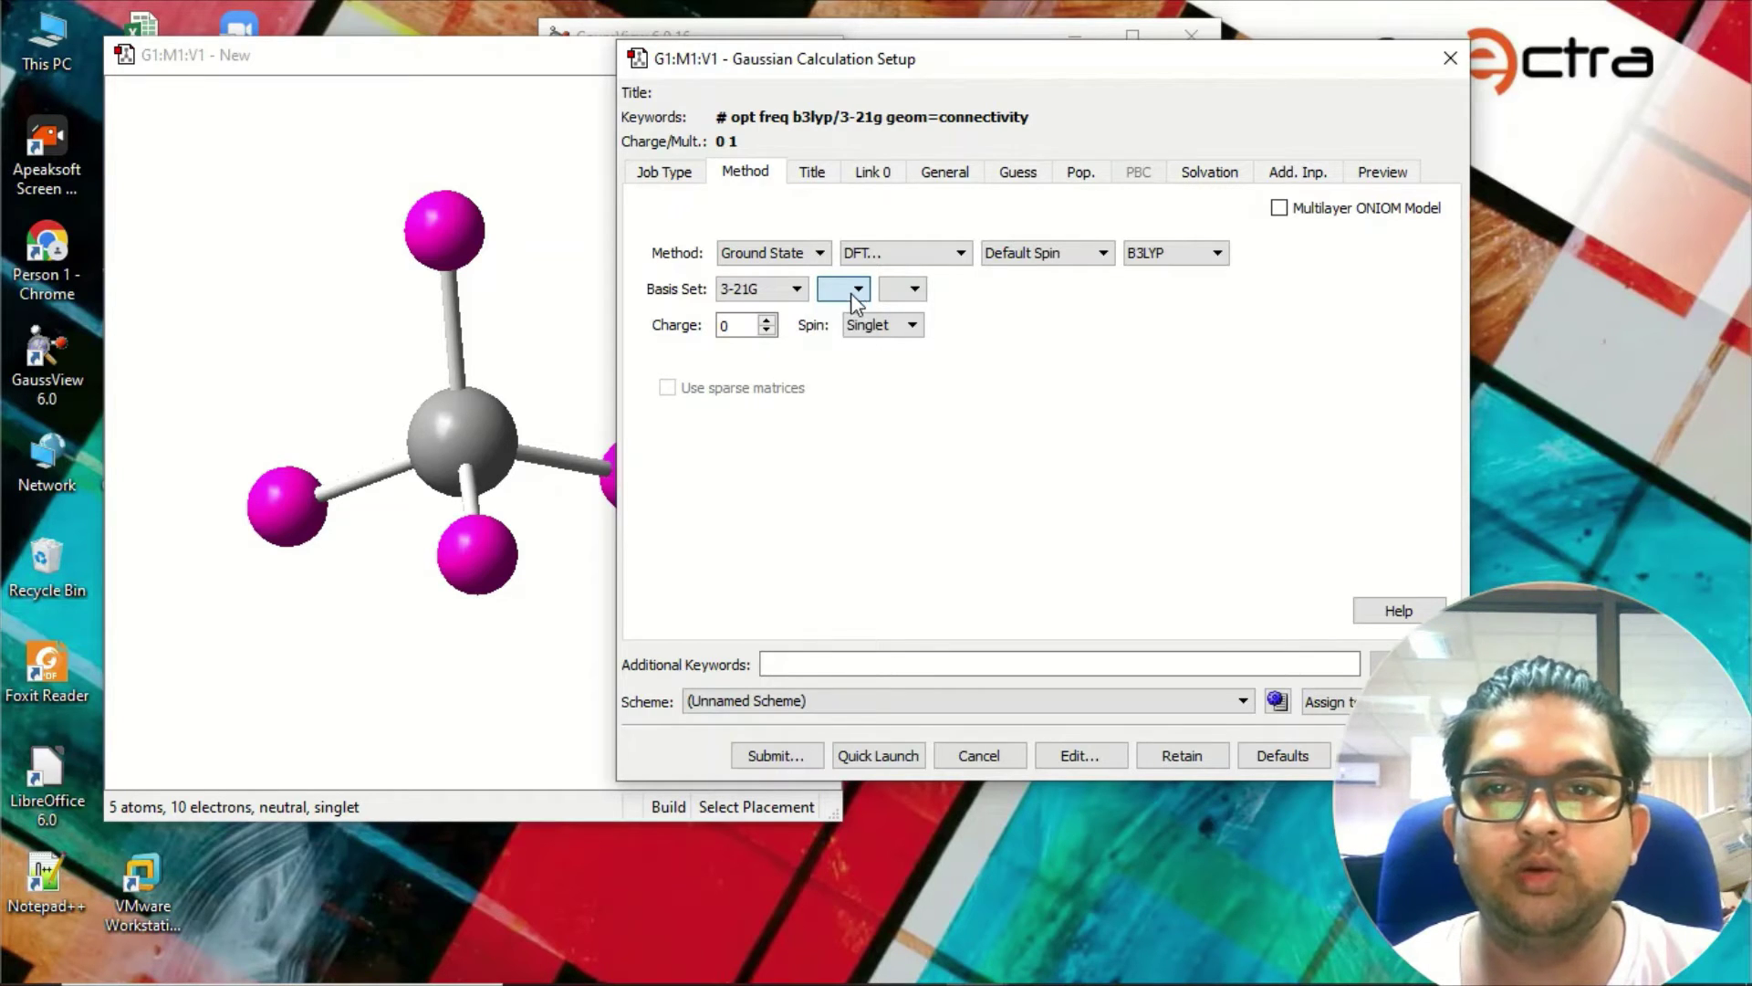
Add the * polarization function so the basis becomes 3-21G*.
{"action": "left_click", "coordinate": [914, 290]}
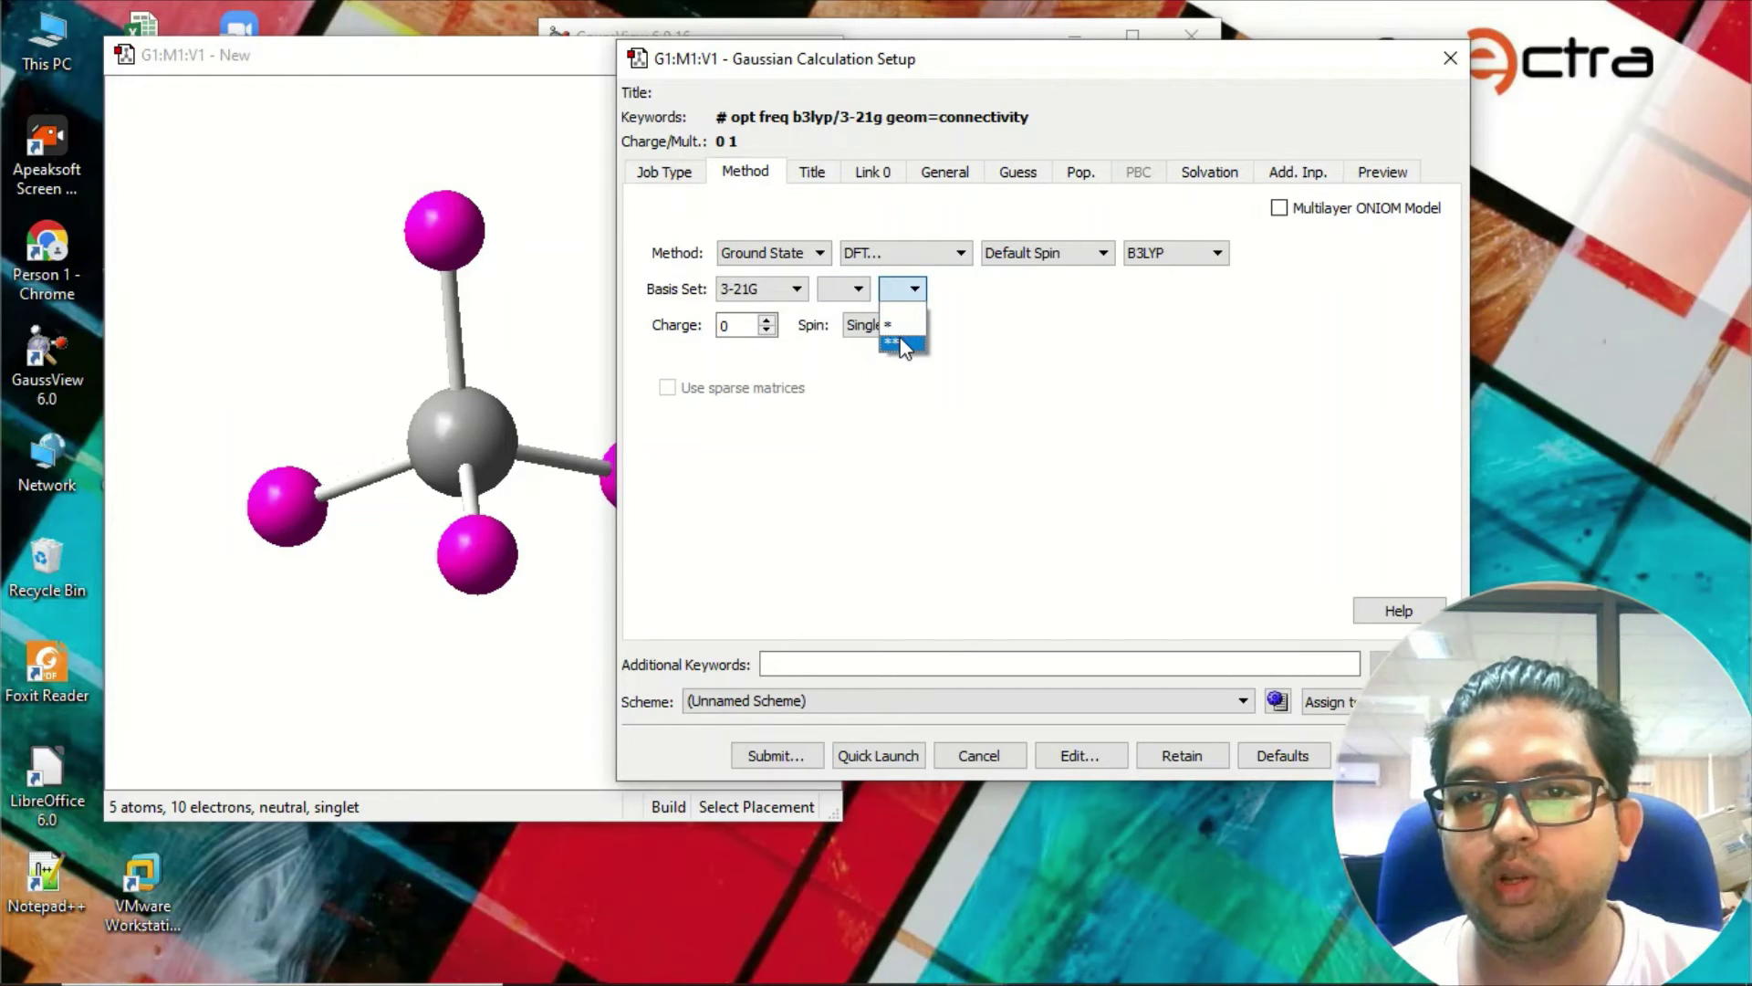
{"action": "left_click", "coordinate": [904, 345]}
{"action": "left_click", "coordinate": [913, 289]}
{"action": "left_click", "coordinate": [906, 294]}
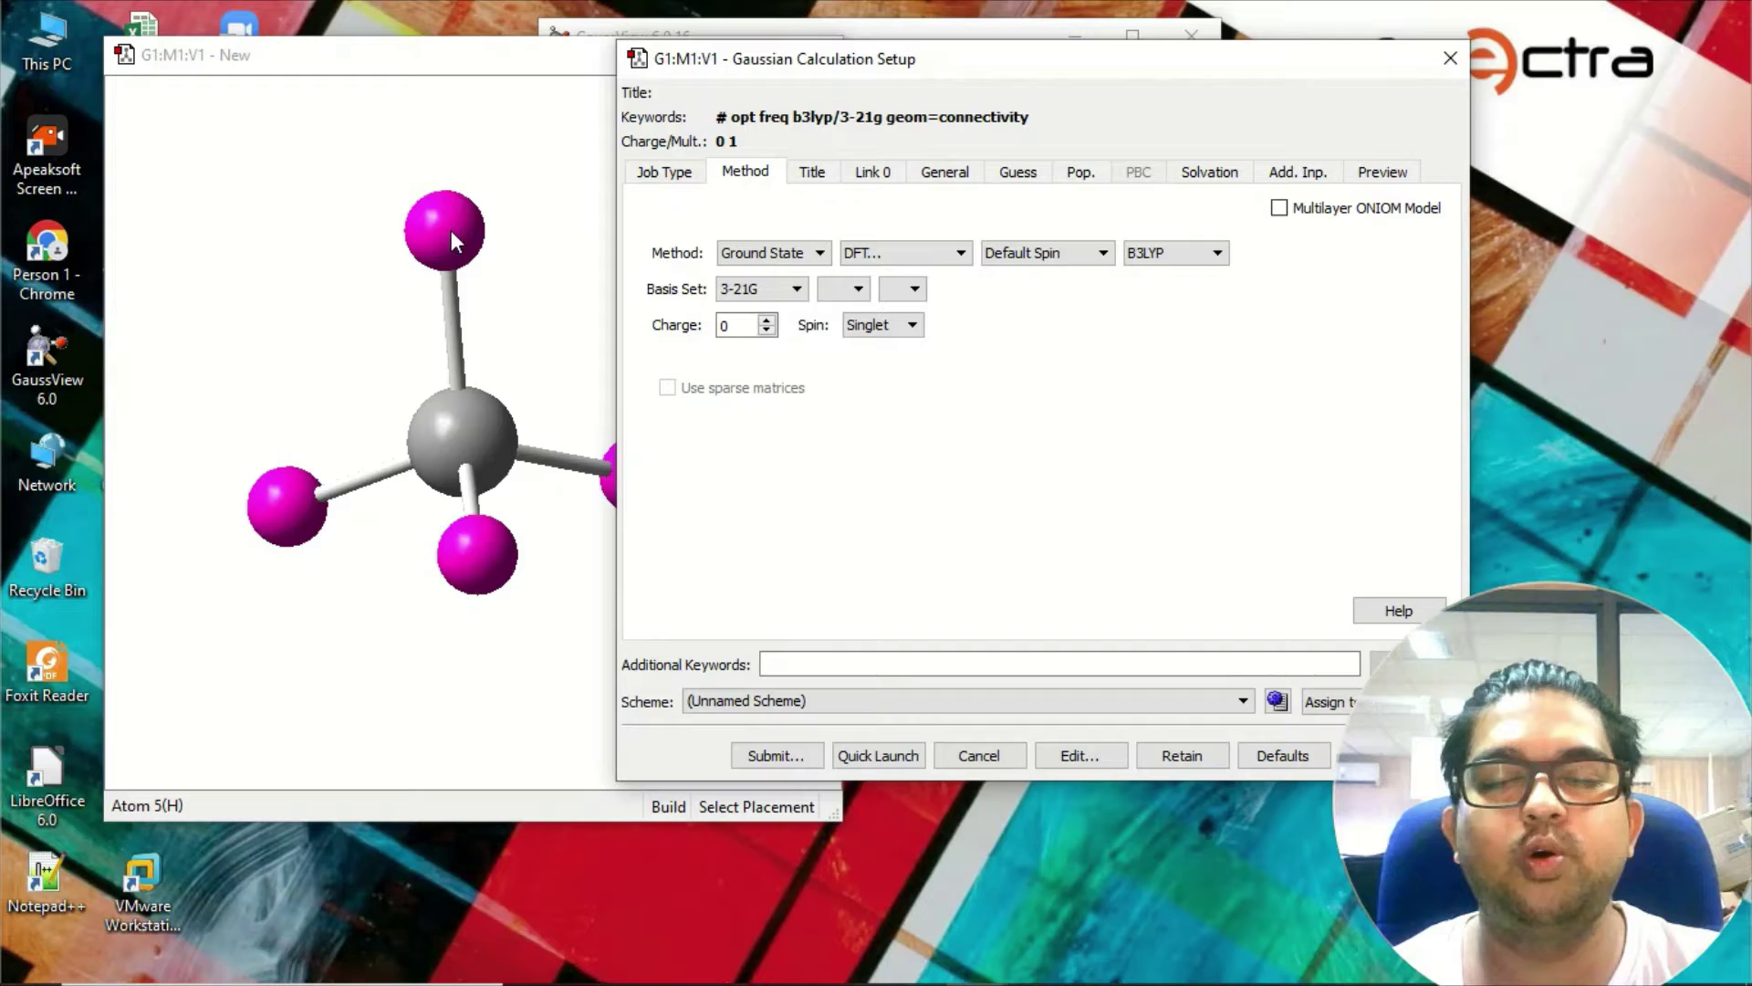
{"action": "left_click", "coordinate": [917, 289]}
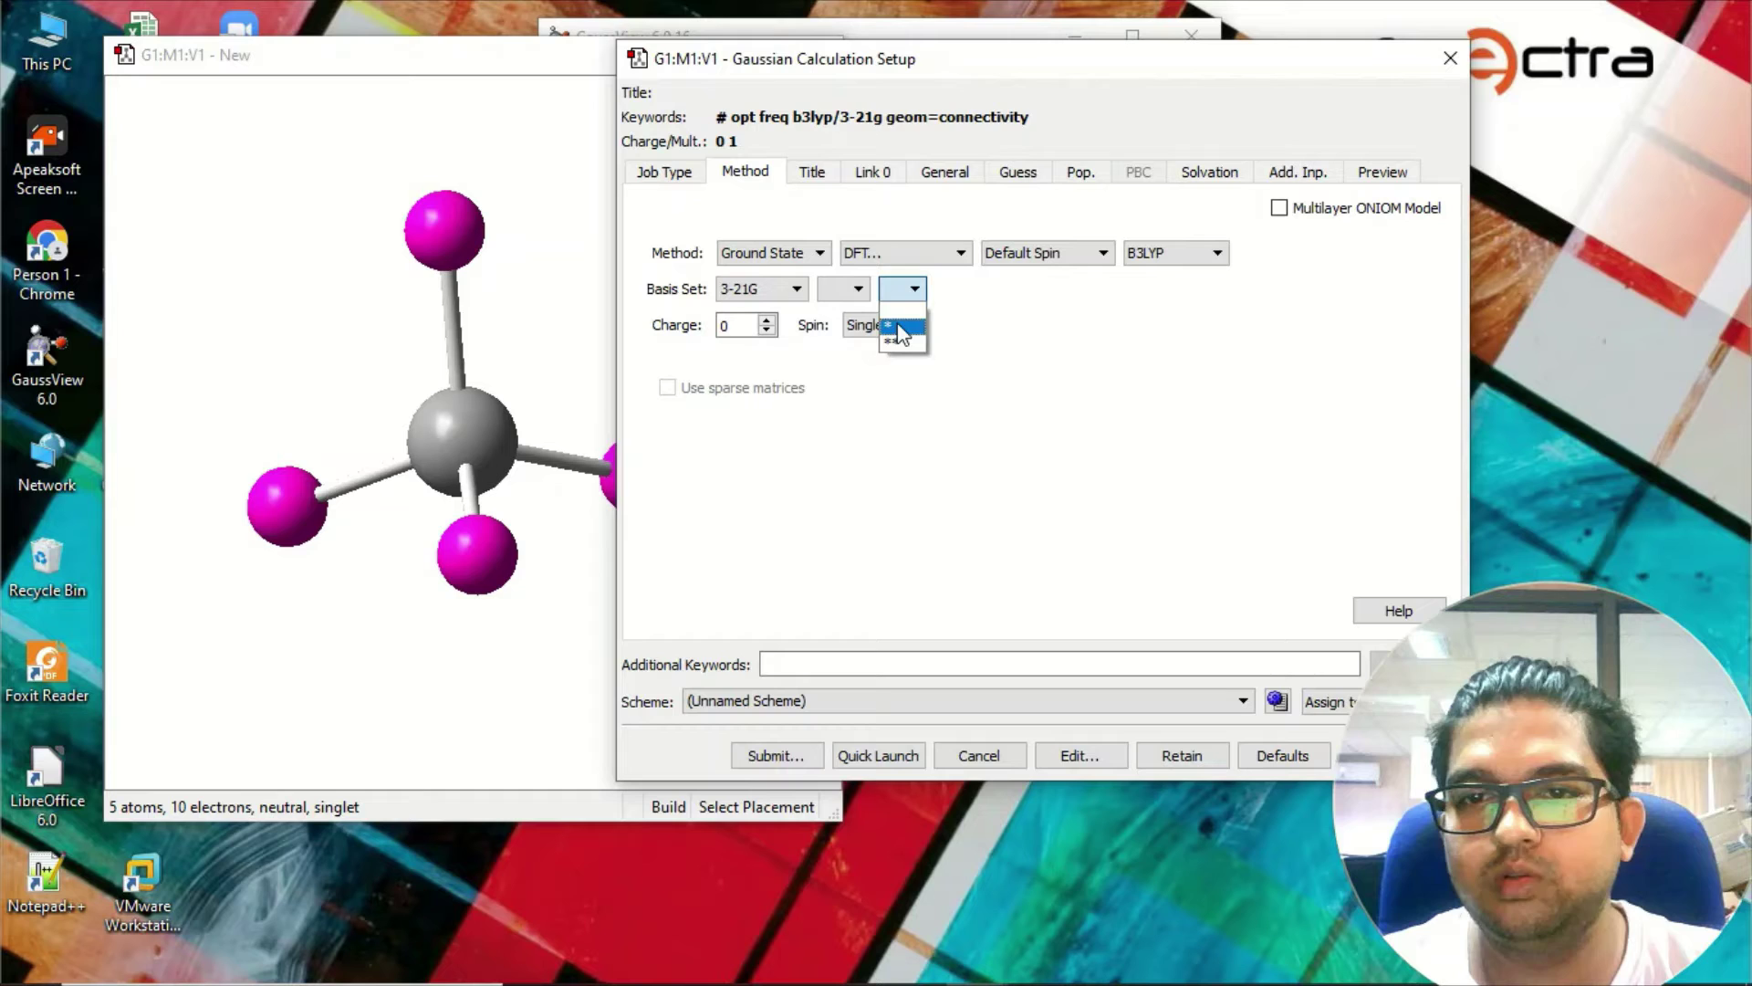
{"action": "left_click", "coordinate": [899, 326]}
{"action": "key", "text": "Tab"}
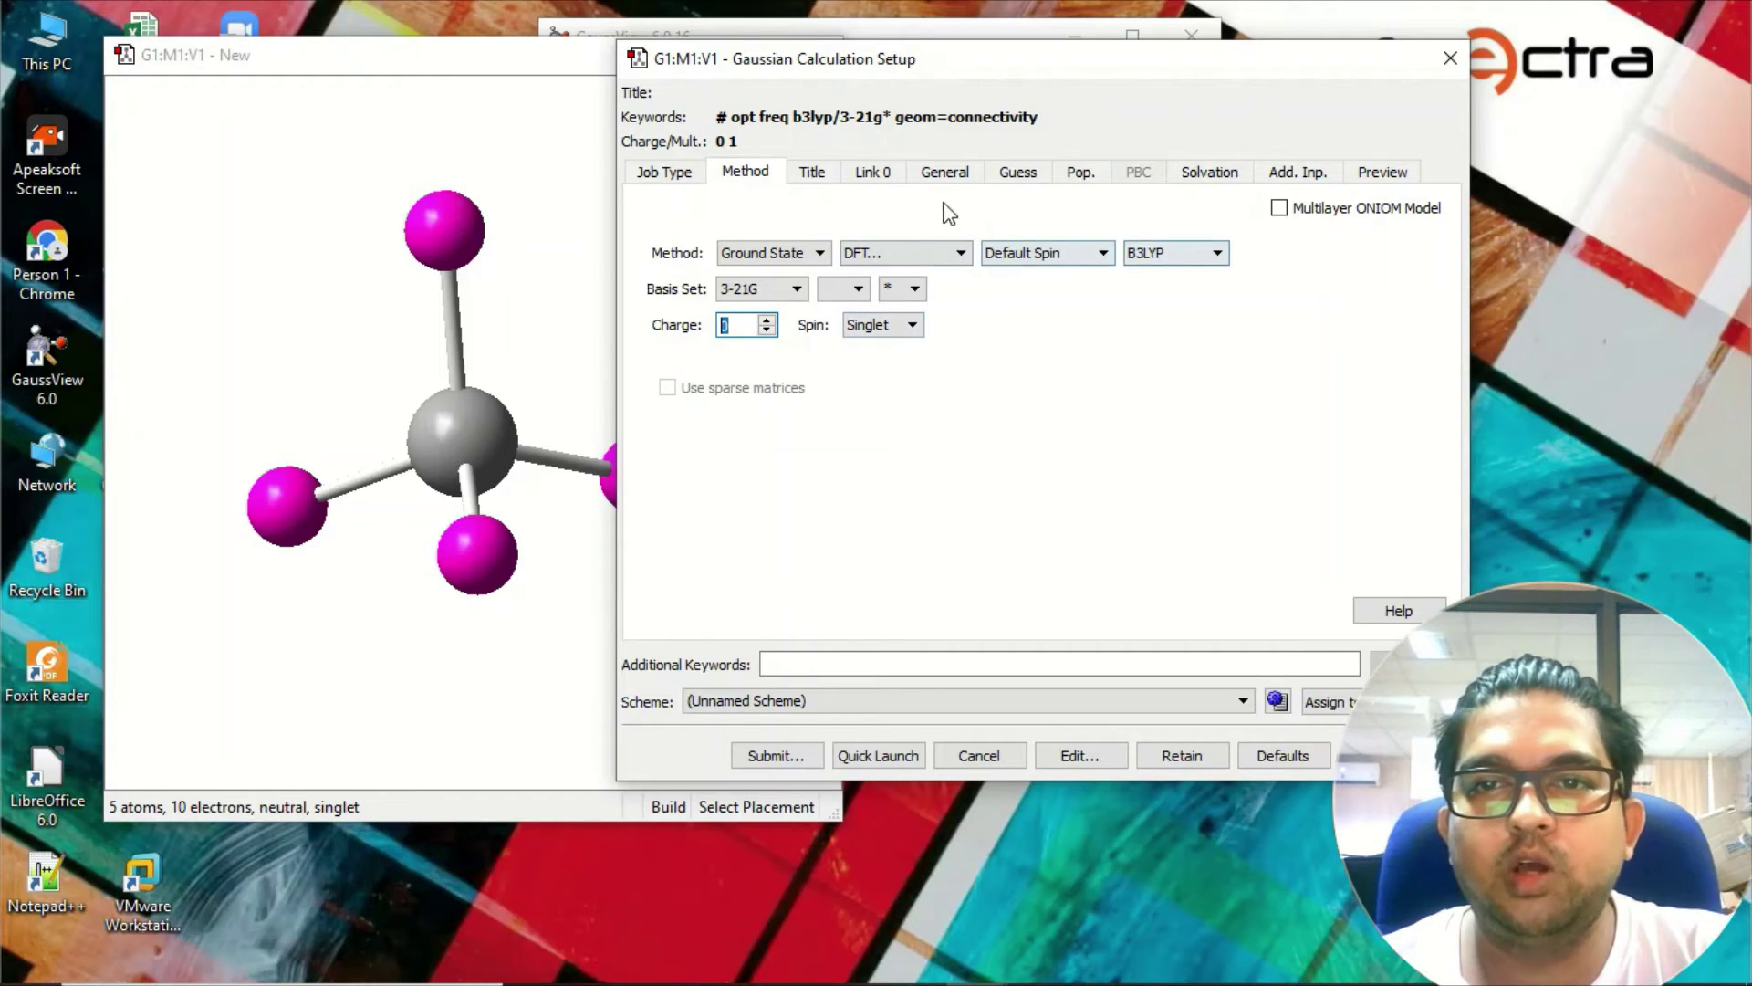
Title the job 'methane' and review the Link 0, General and Guess tabs.
{"action": "left_click", "coordinate": [815, 173]}
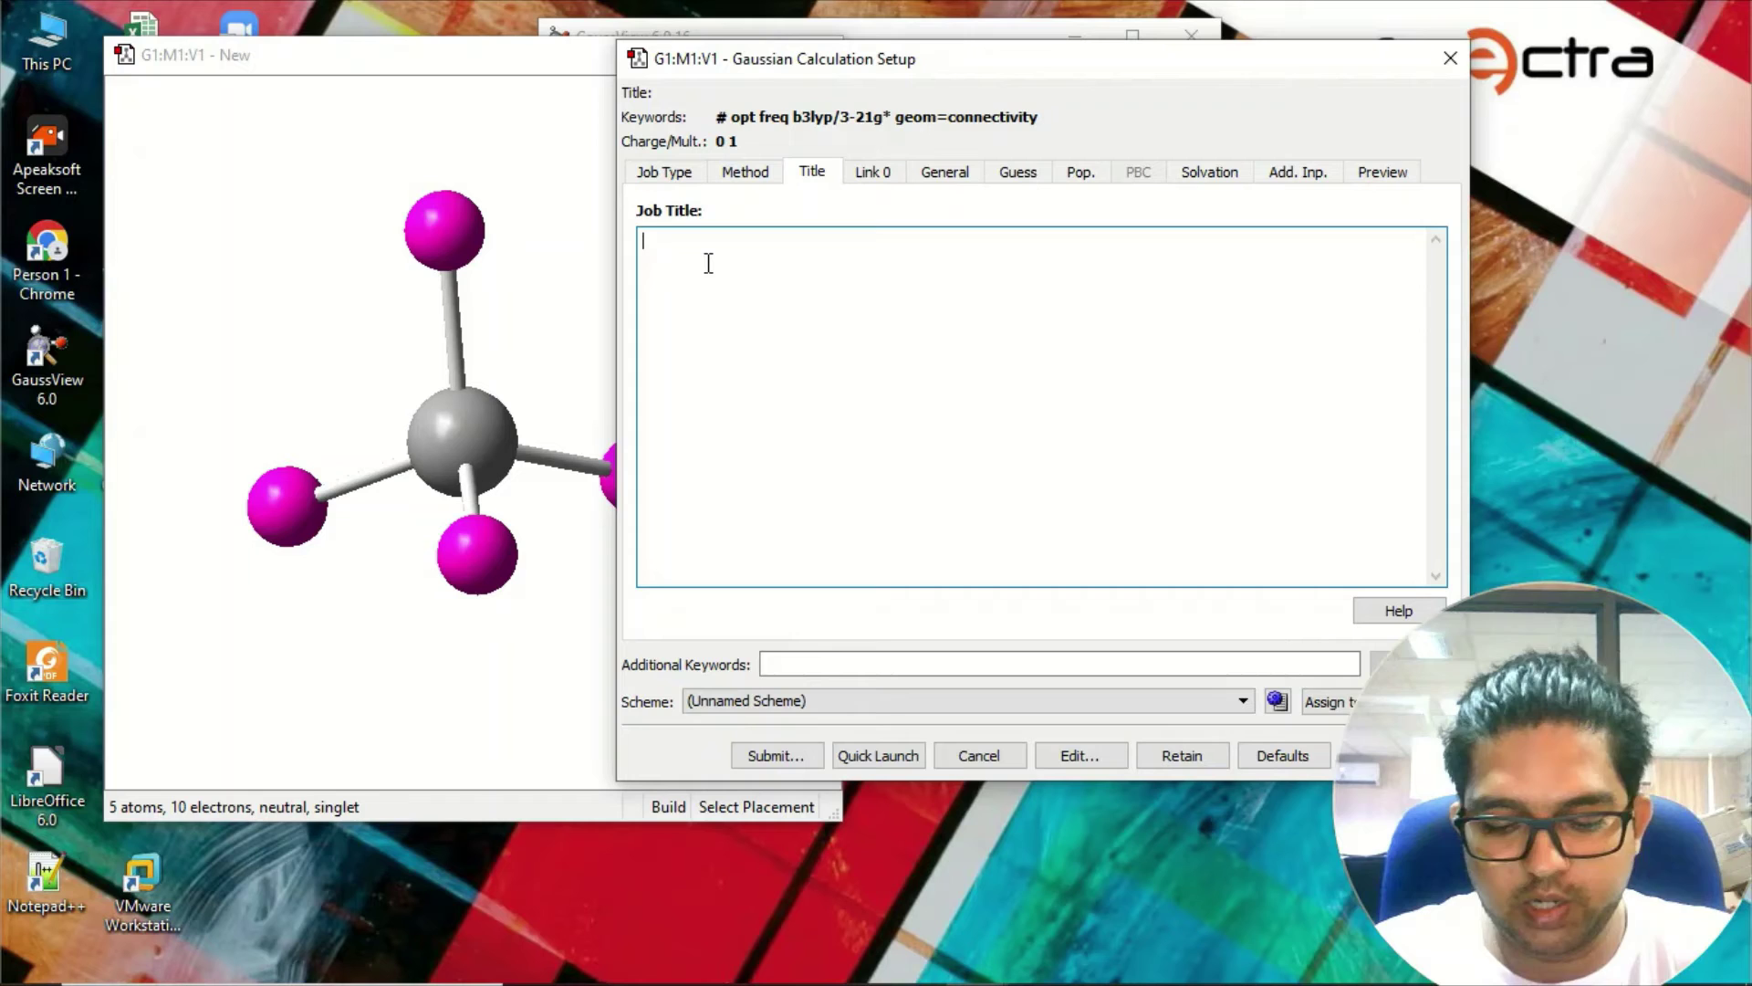
{"action": "type", "text": "methane"}
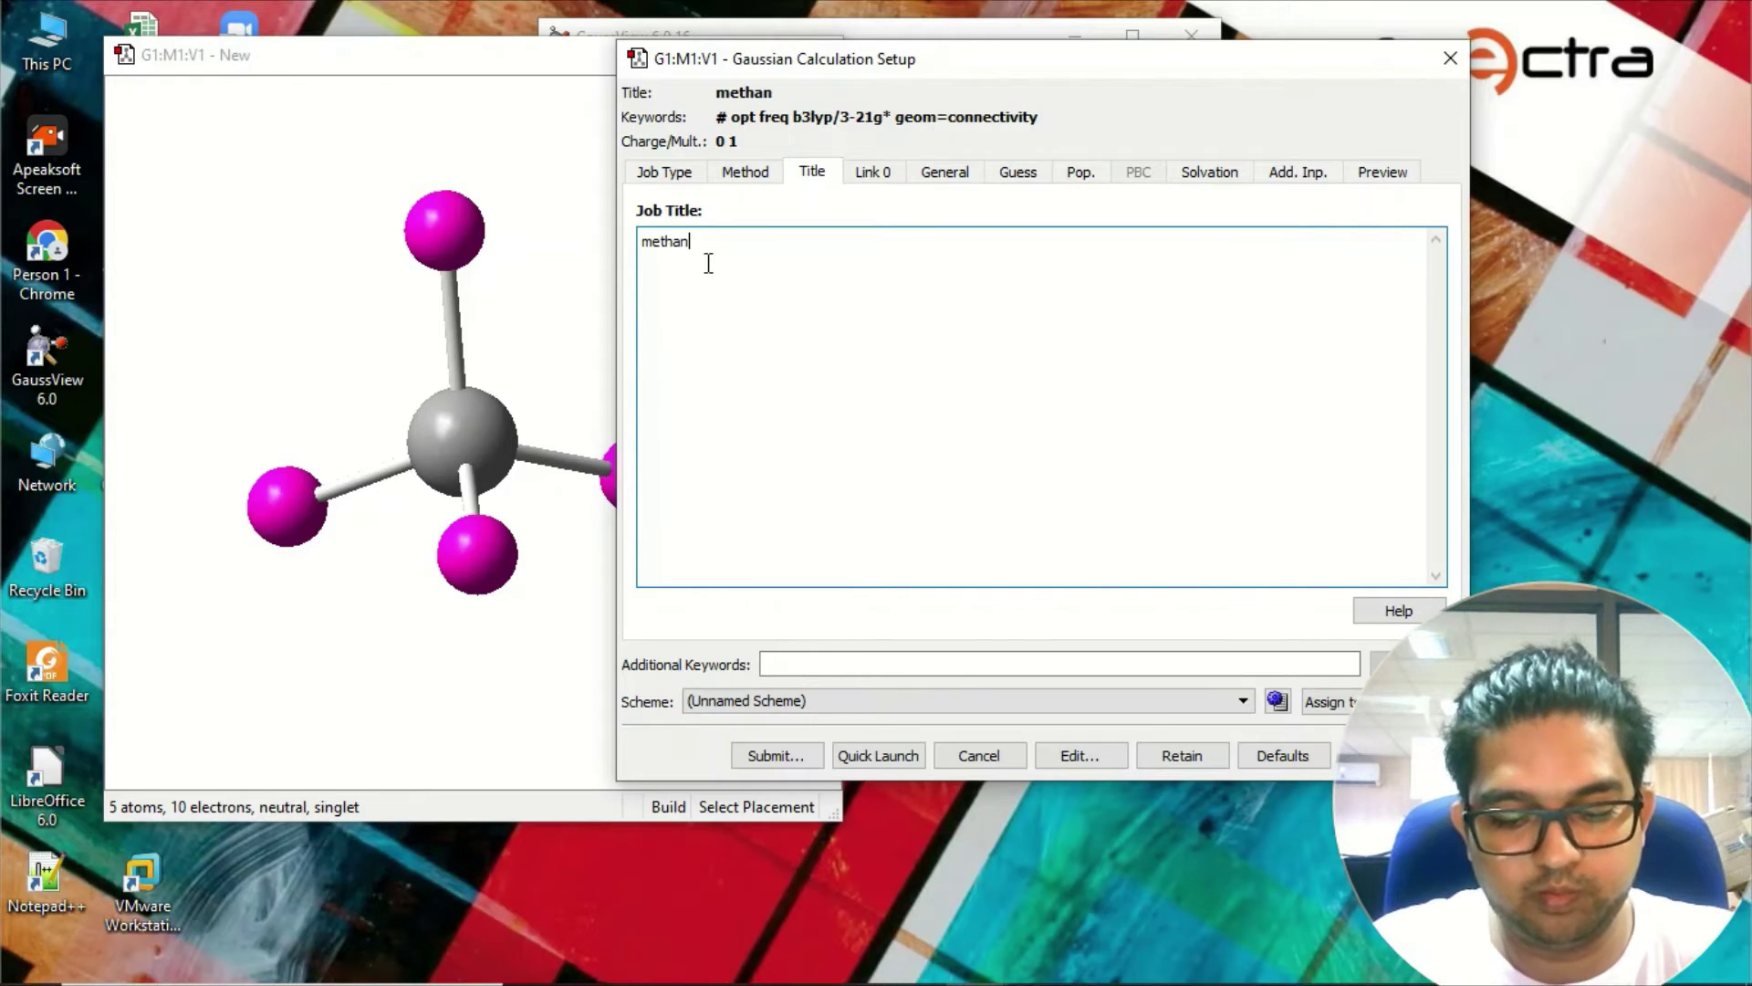
{"action": "left_click", "coordinate": [874, 176]}
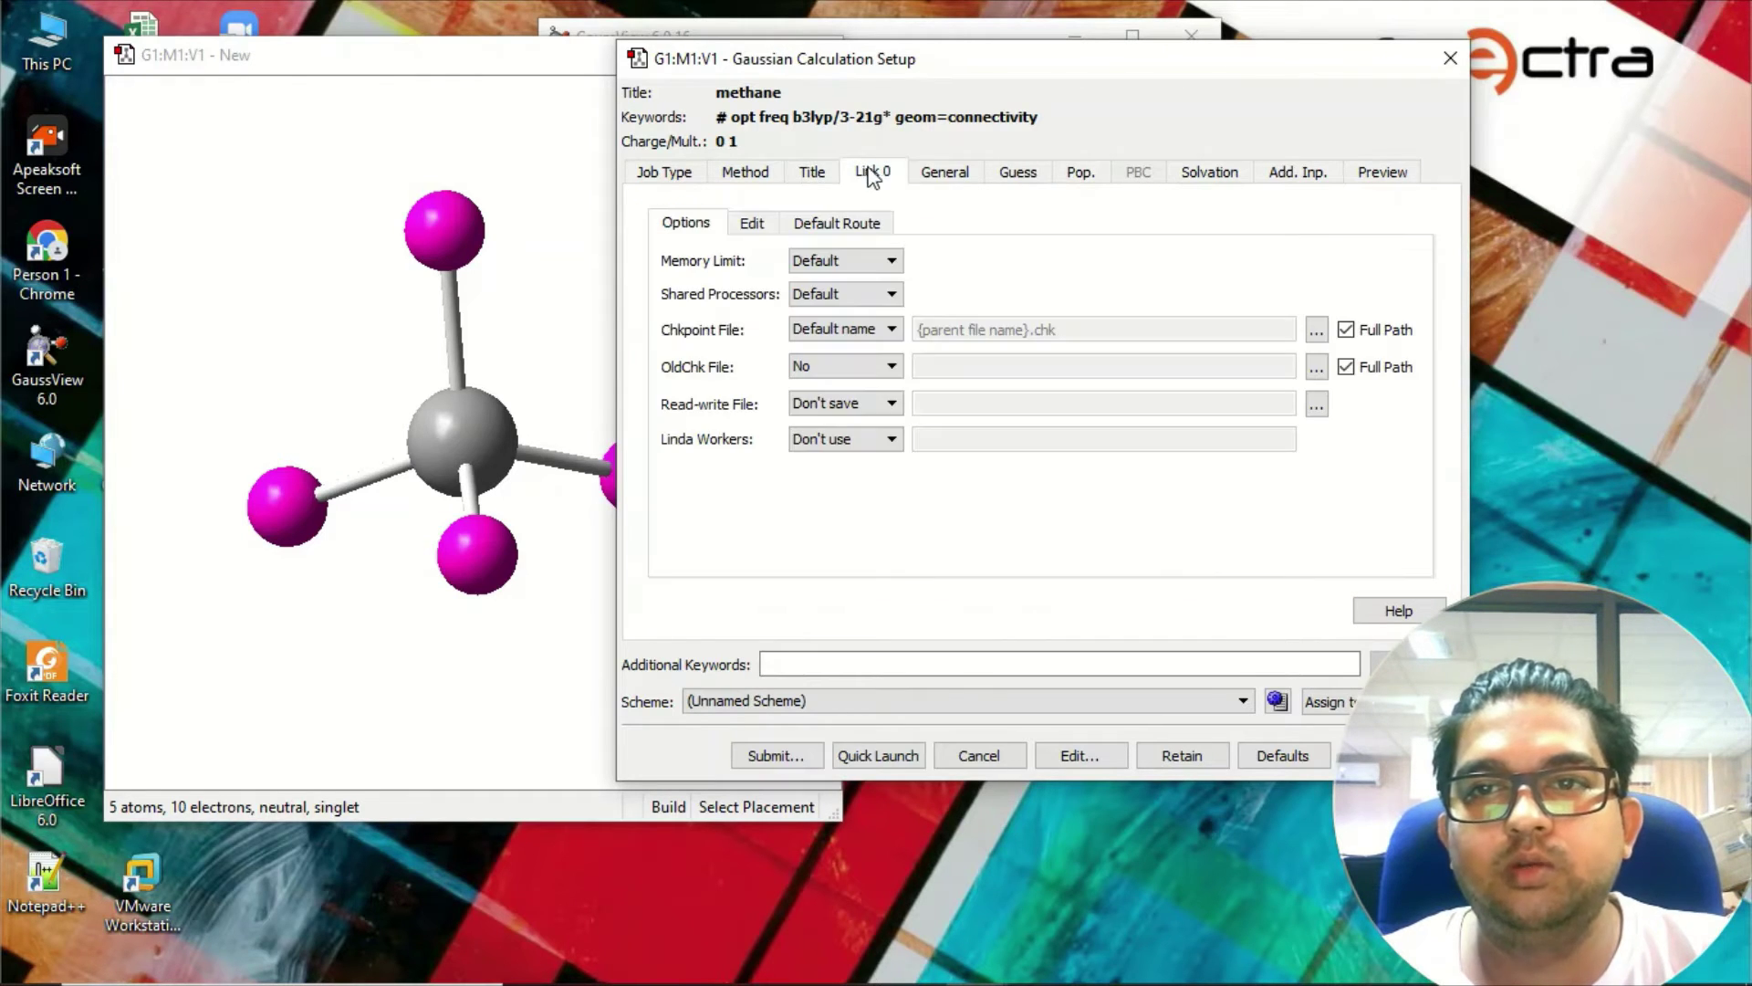
{"action": "left_click", "coordinate": [942, 175]}
{"action": "left_click", "coordinate": [1014, 179]}
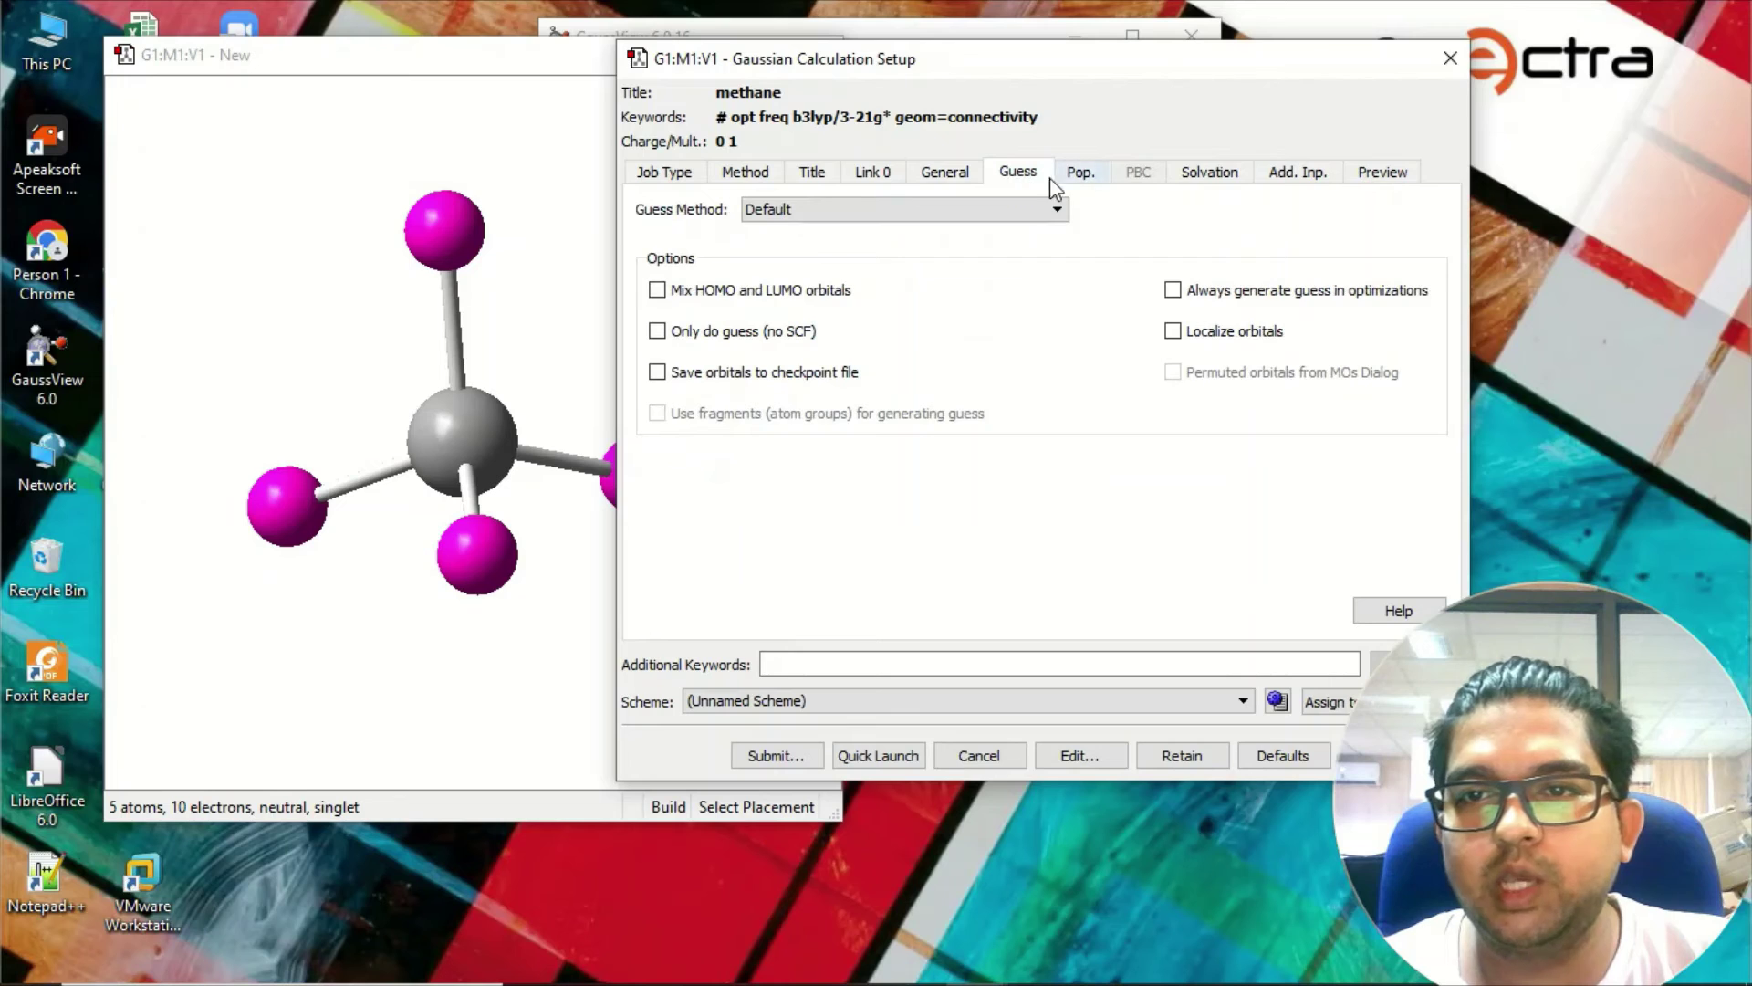
Check the solvation models, leaving the Model at None.
{"action": "left_click", "coordinate": [1203, 177]}
{"action": "left_click", "coordinate": [827, 211]}
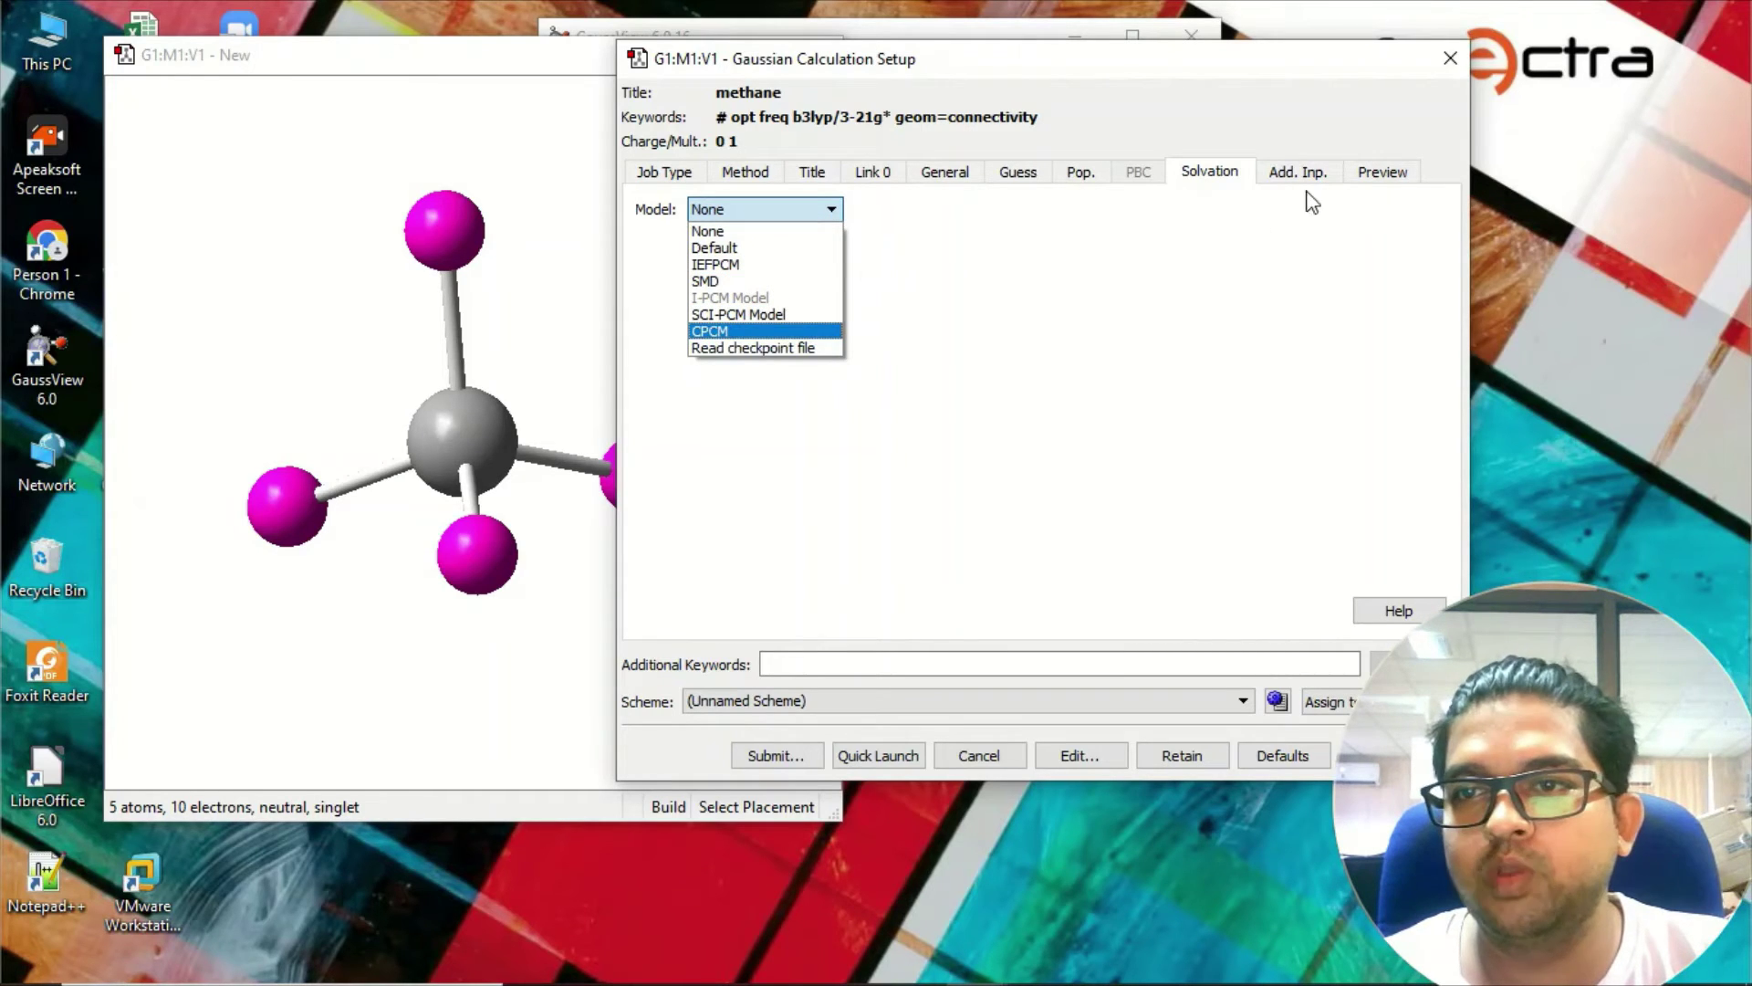
{"action": "left_click", "coordinate": [1104, 124]}
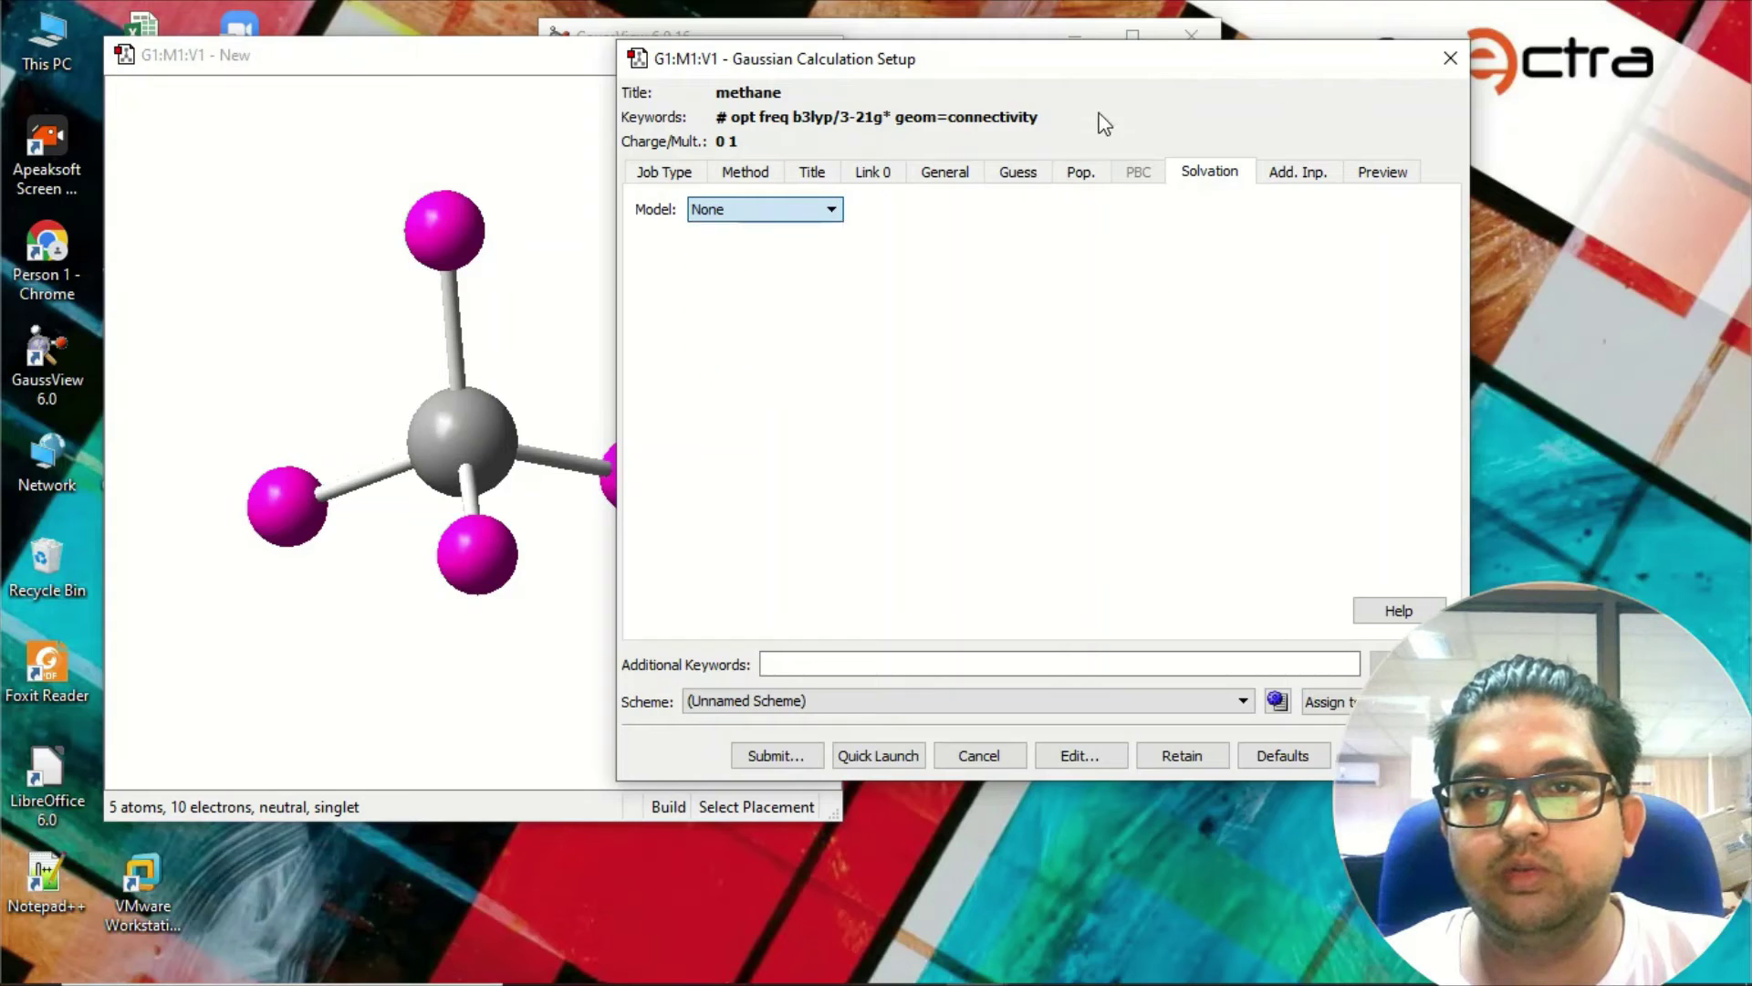
Submit the job and decline saving an input file.
{"action": "left_click", "coordinate": [771, 756]}
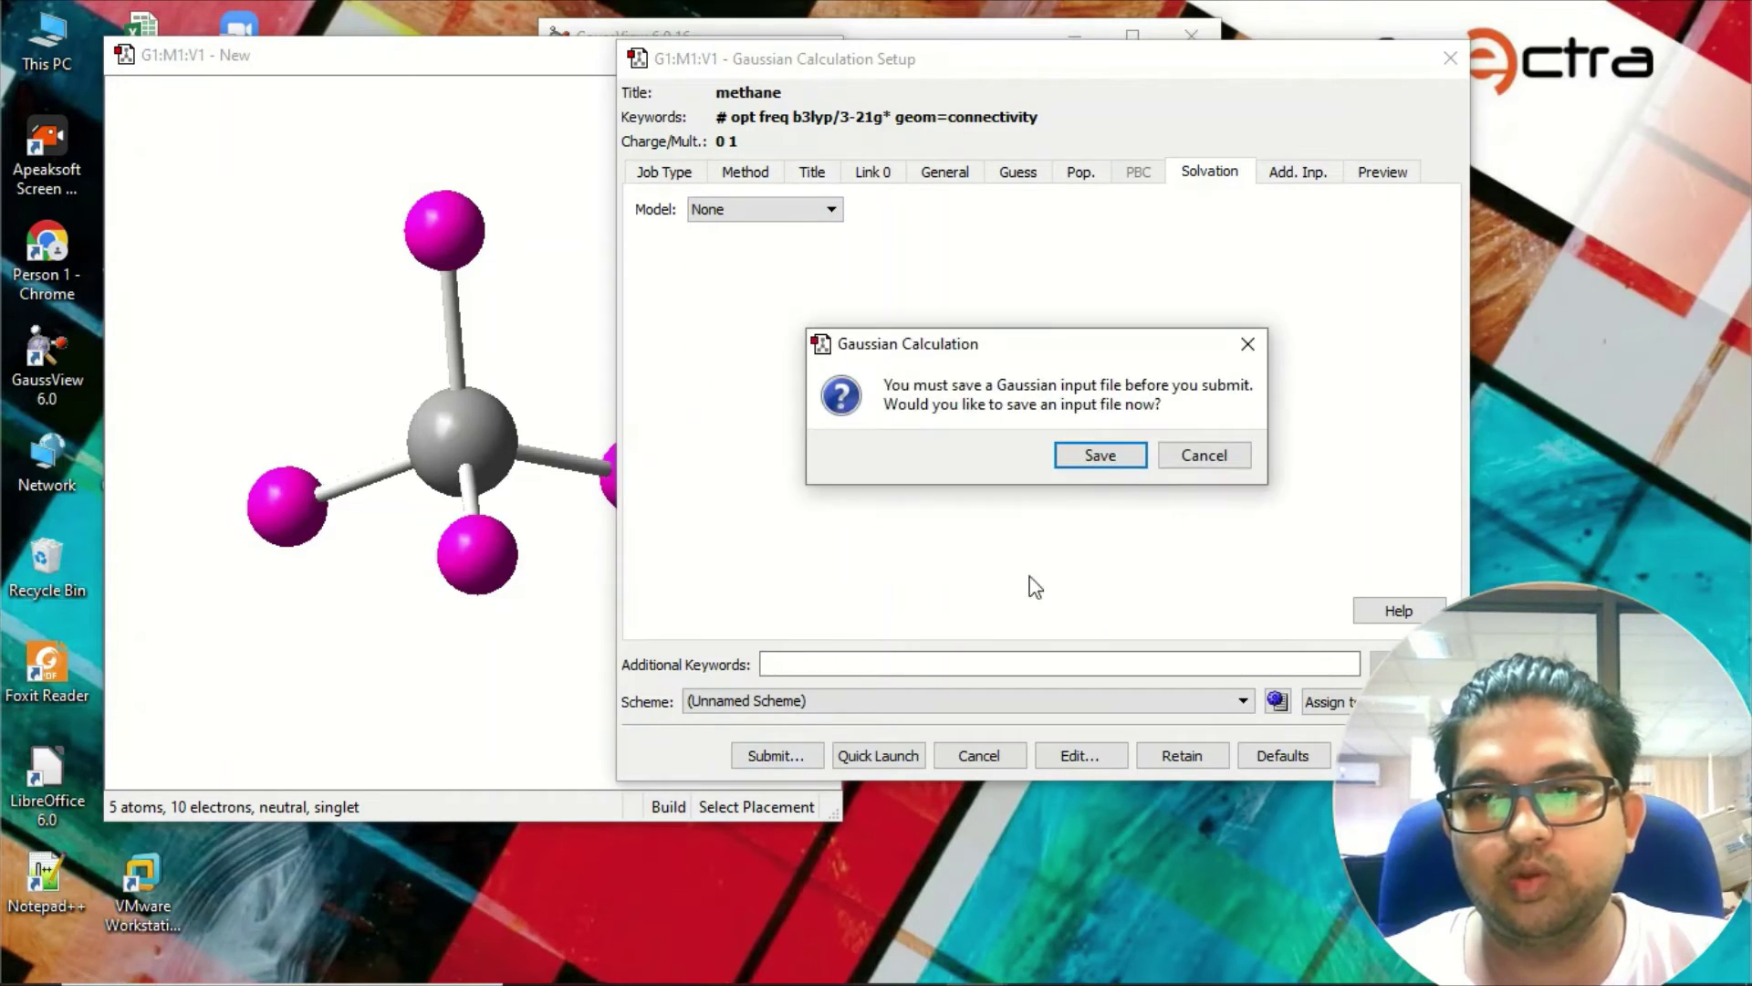
{"action": "left_click", "coordinate": [1212, 454]}
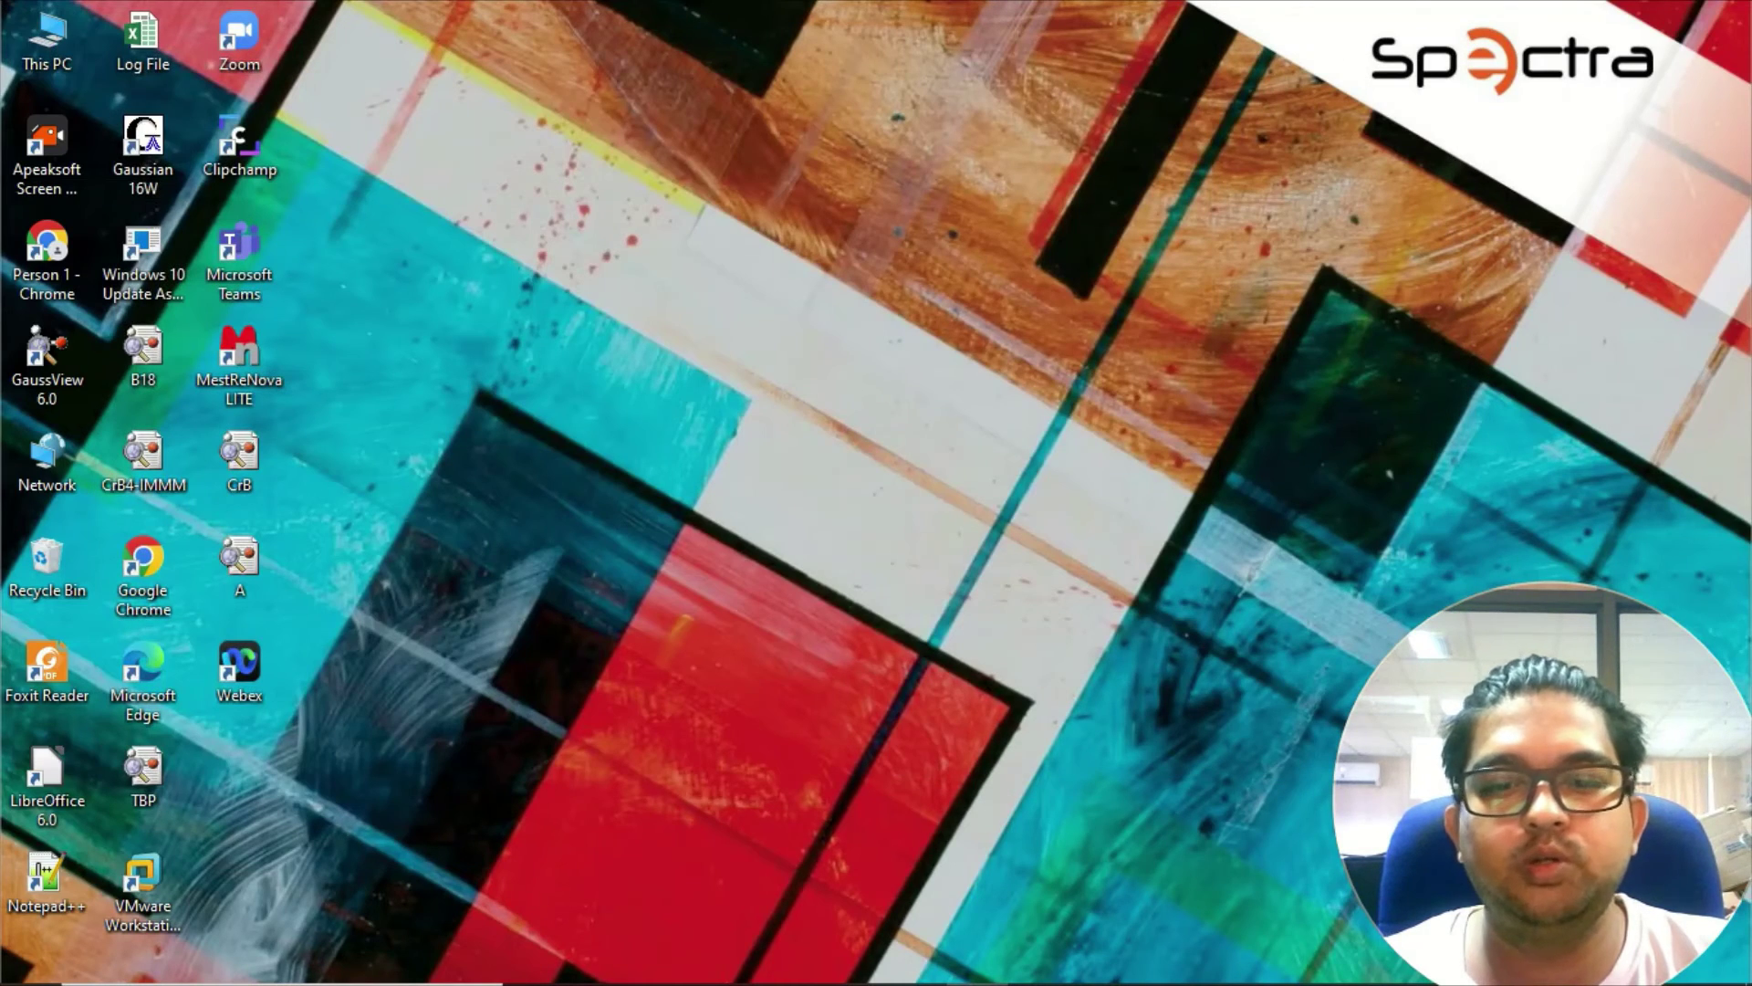
Open METHANE.LOG from E:\Jhaa\New Folder via File Explorer.
{"action": "left_click", "coordinate": [663, 960]}
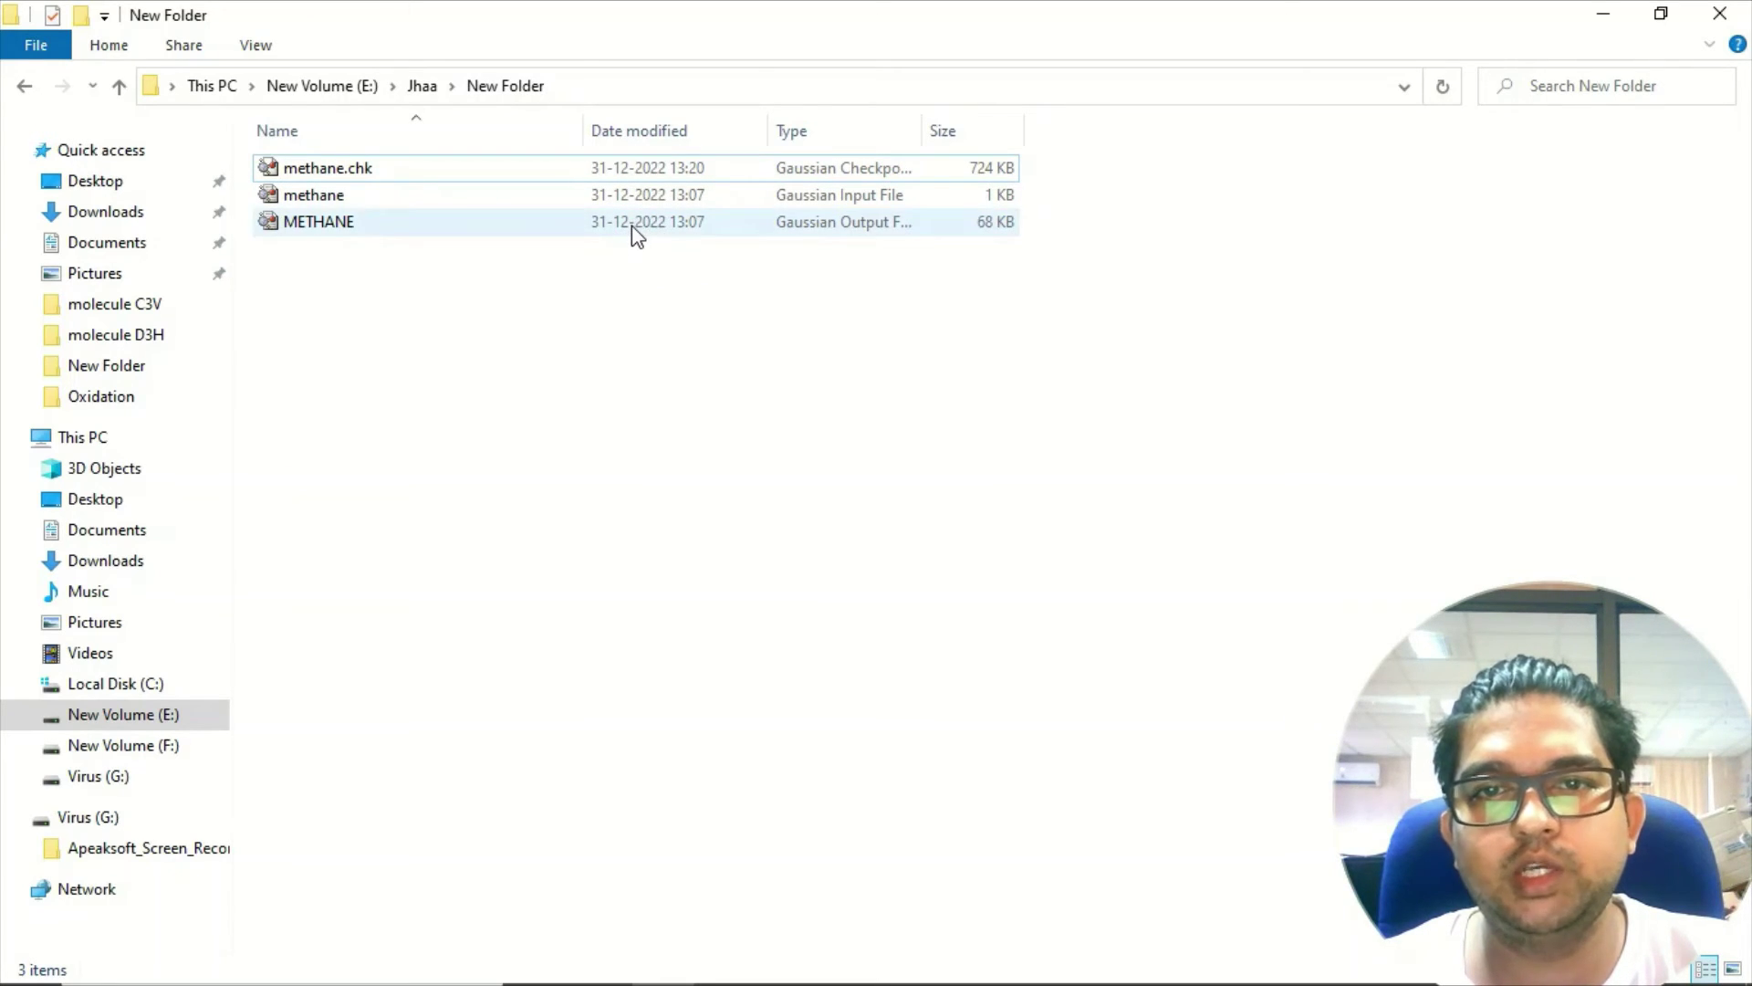
{"action": "double_click", "coordinate": [632, 224]}
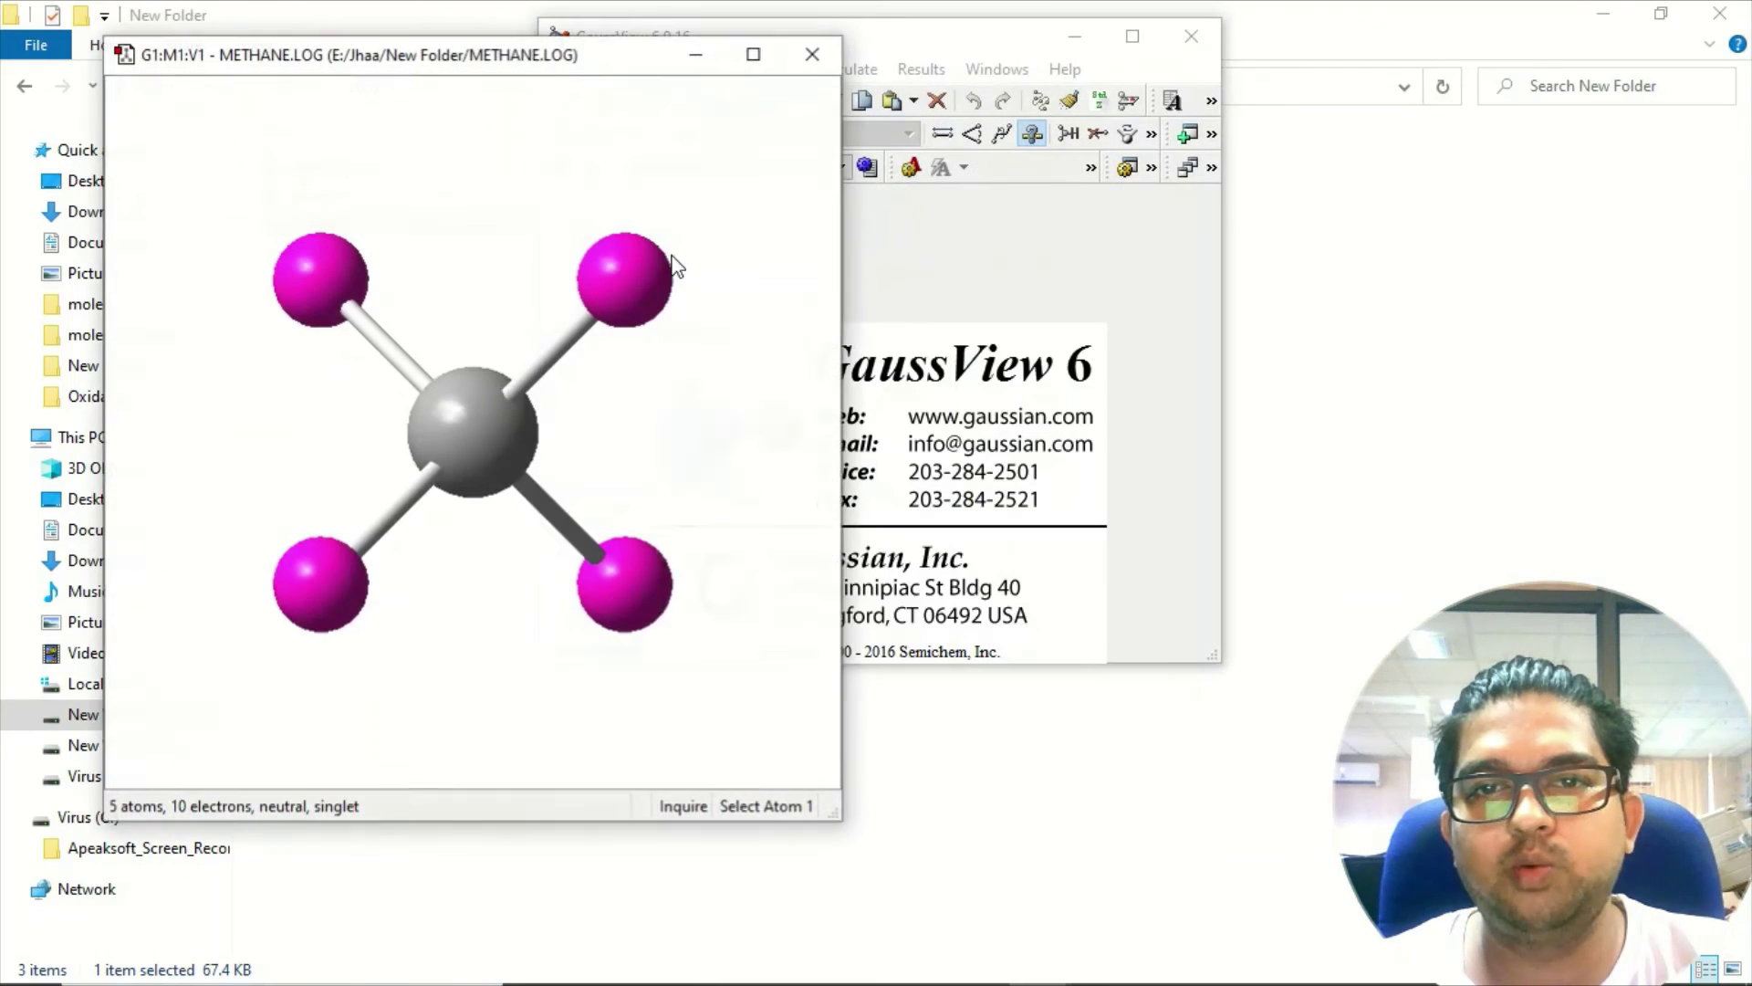
Maximize the METHANE.LOG view, measure the H3–C1 bond at 1.09350, and bring up the Results menu.
{"action": "left_click", "coordinate": [754, 54]}
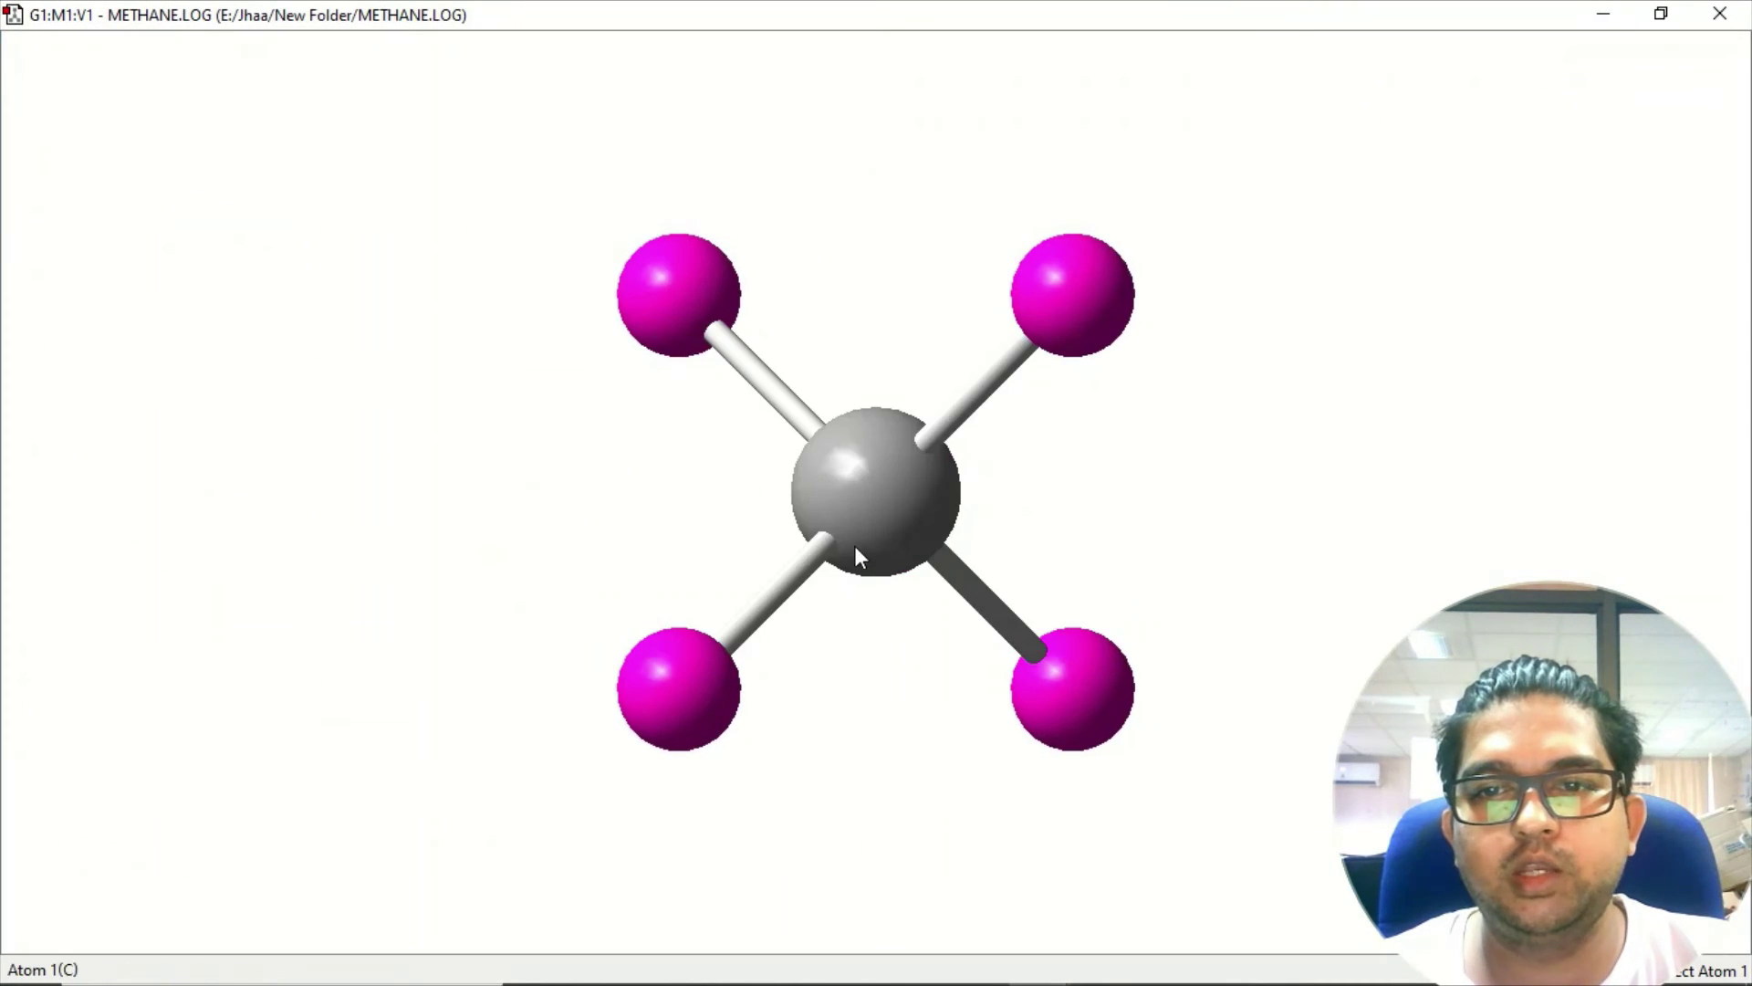
{"action": "left_click_drag", "start_coordinate": [854, 546], "coordinate": [1027, 332]}
{"action": "left_click", "coordinate": [1033, 264]}
{"action": "left_click", "coordinate": [858, 483]}
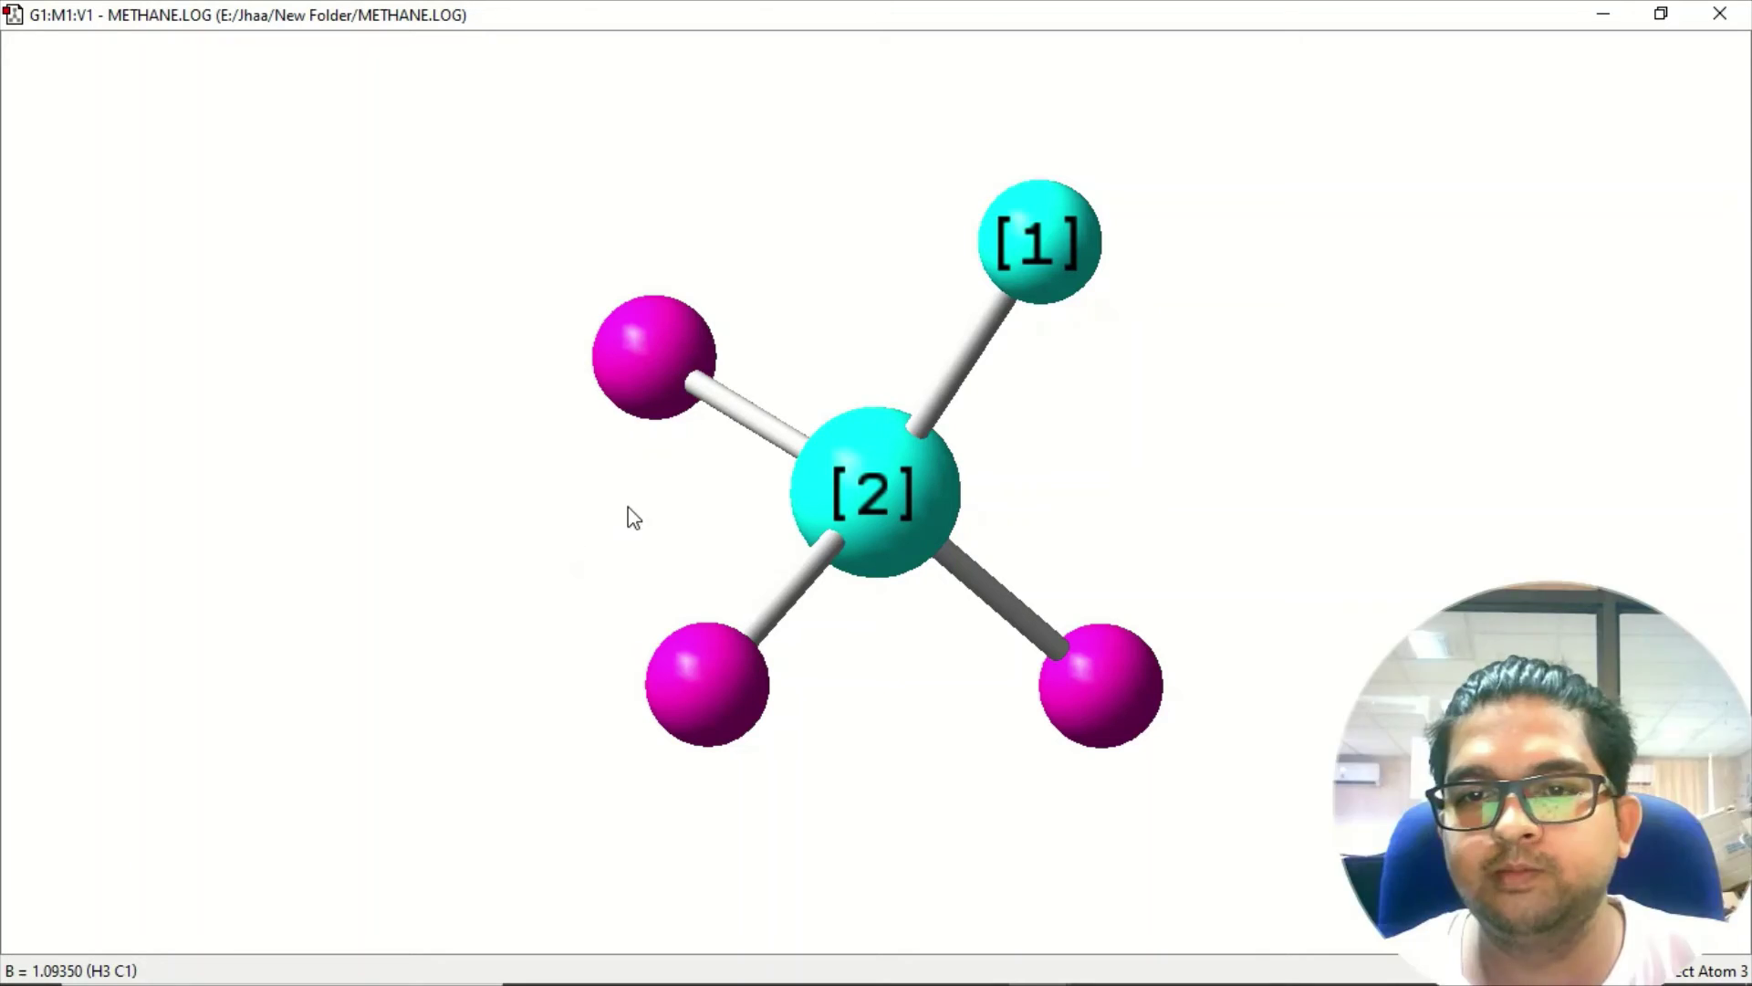
{"action": "left_click", "coordinate": [867, 315]}
{"action": "right_click", "coordinate": [733, 112]}
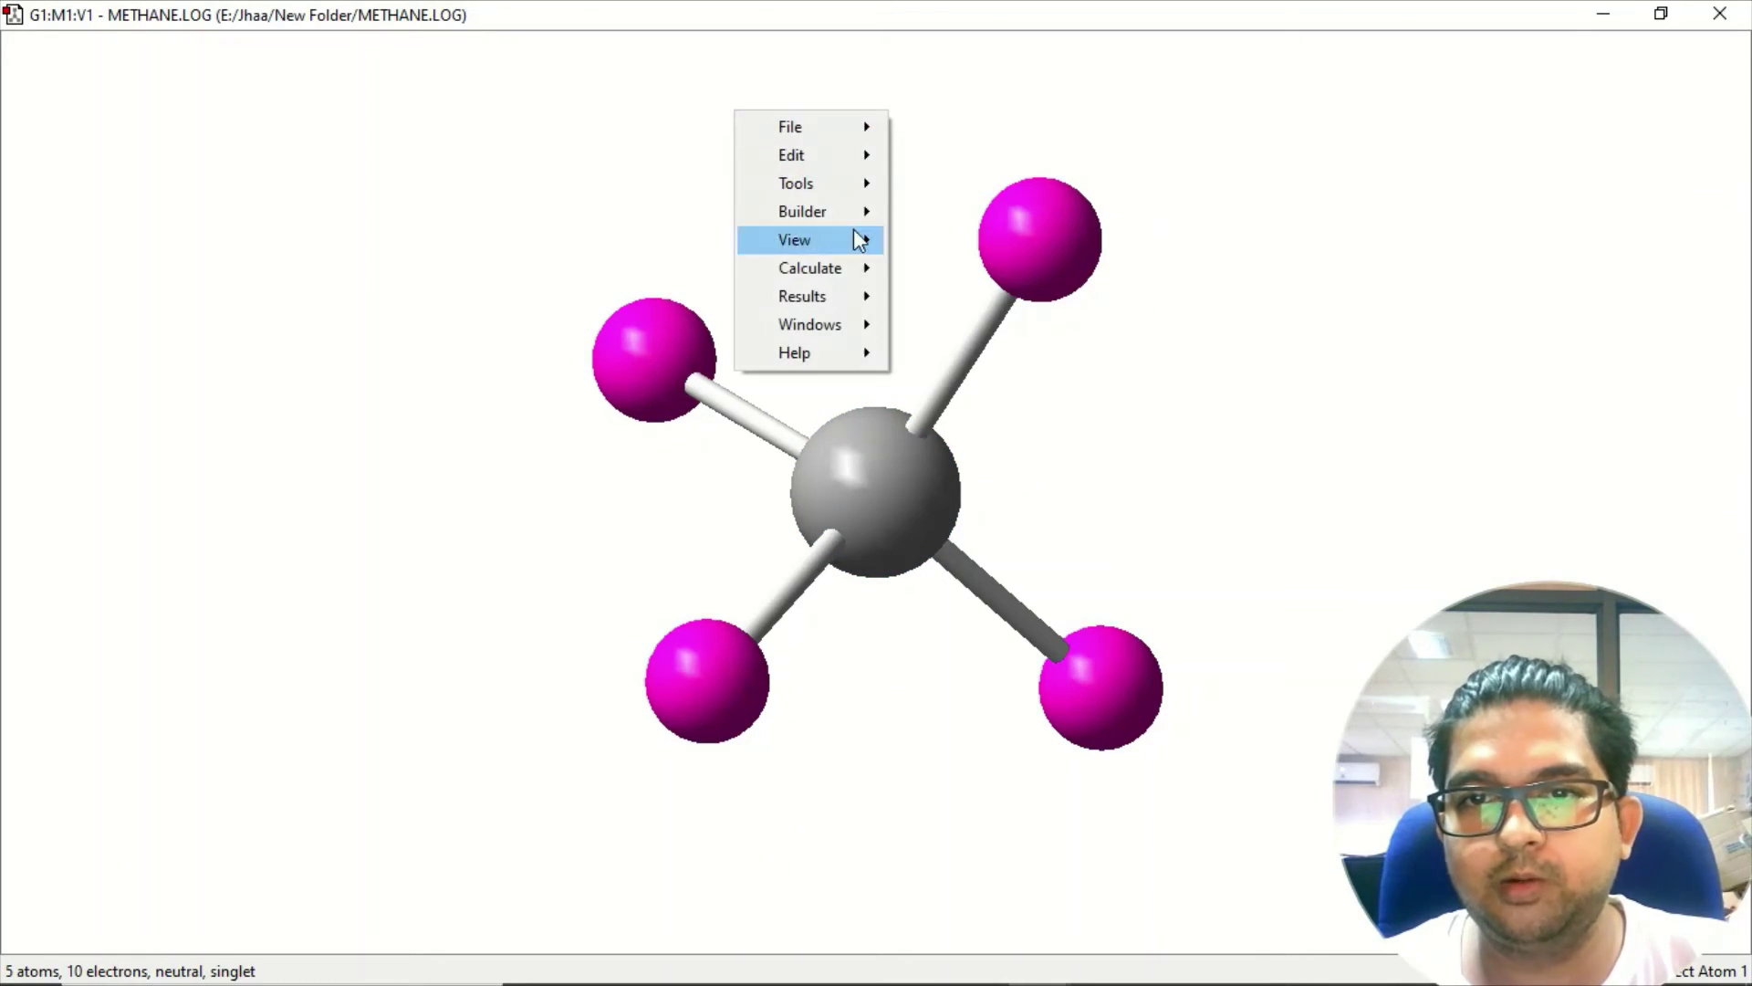
{"action": "mouse_move", "coordinate": [826, 302]}
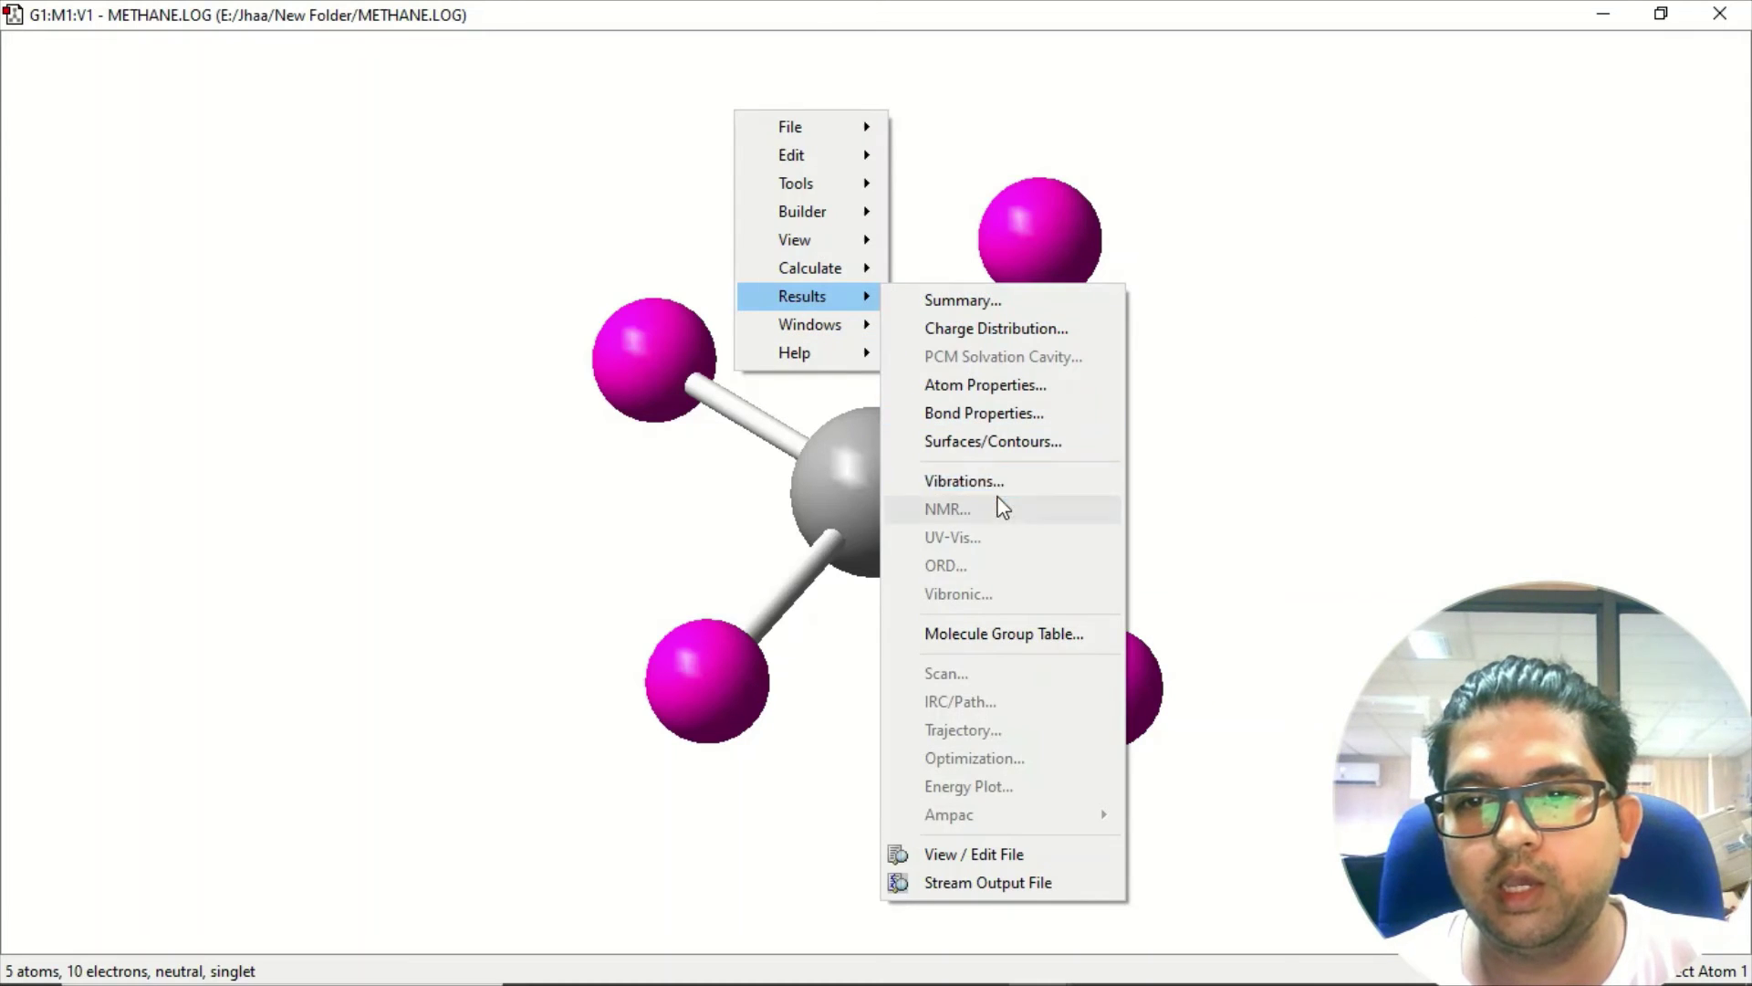
Open the Calculation Summary and view Thermo: zero-point correction 0.045586 Hartree at 298.150 K.
{"action": "left_click", "coordinate": [1001, 304]}
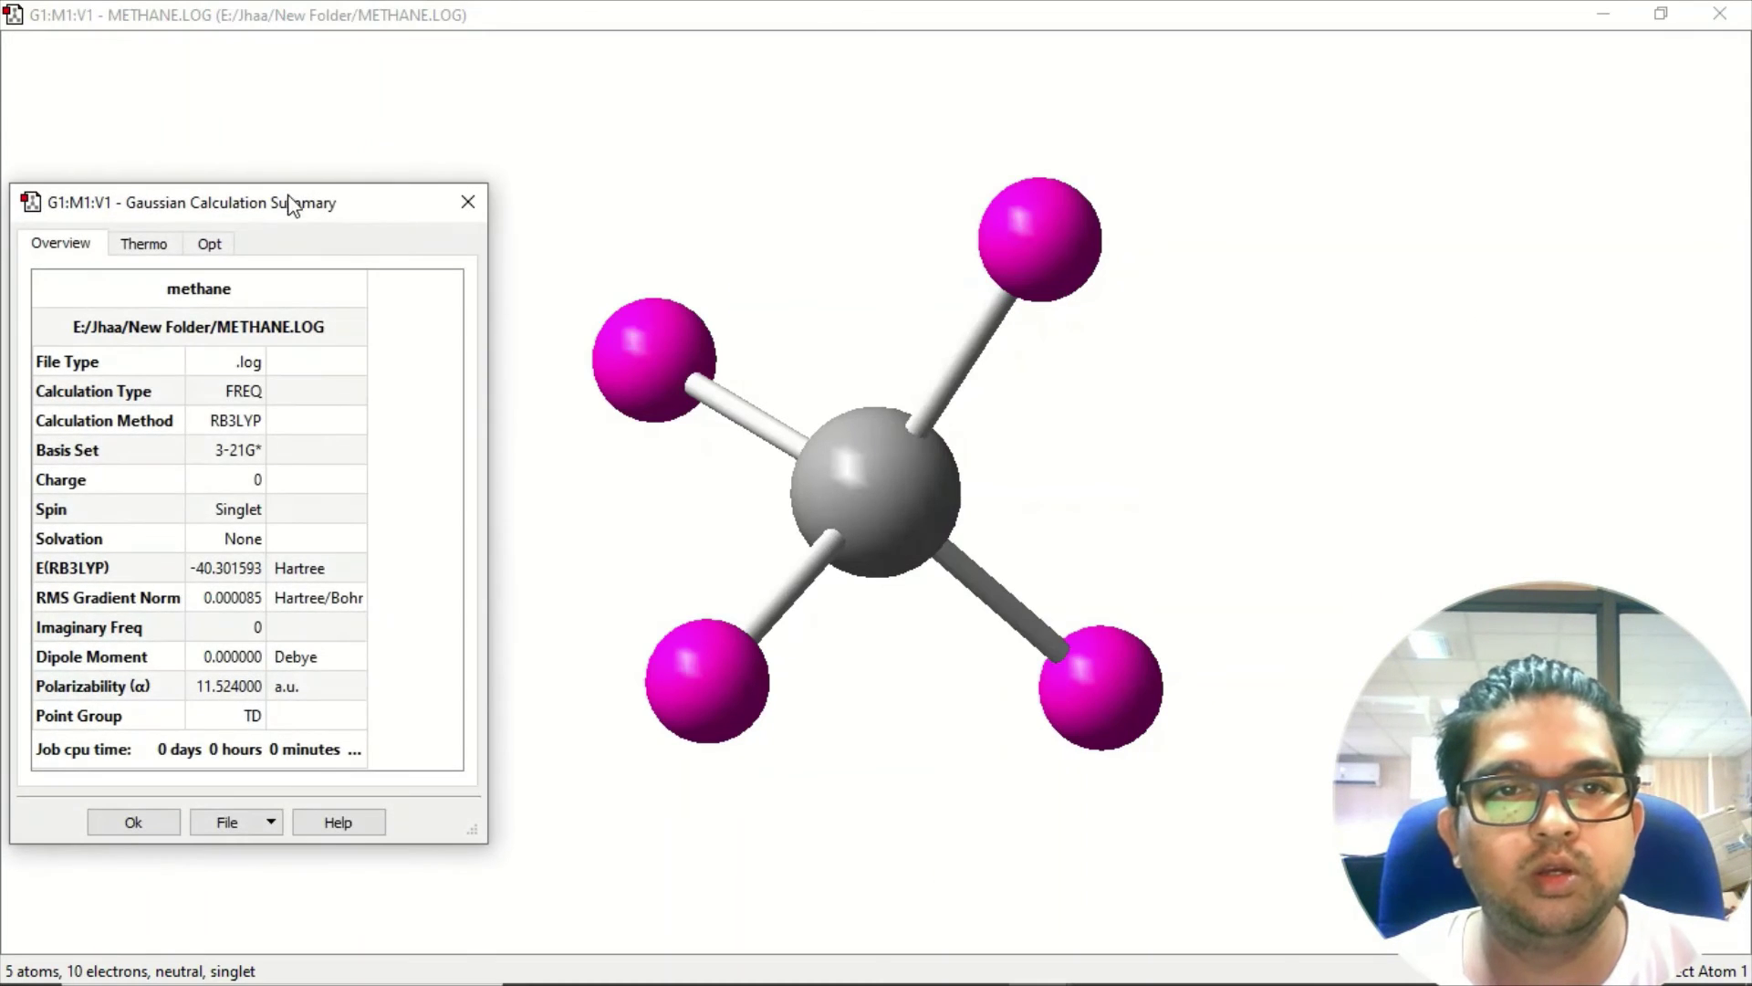
{"action": "left_click_drag", "start_coordinate": [293, 203], "coordinate": [375, 88]}
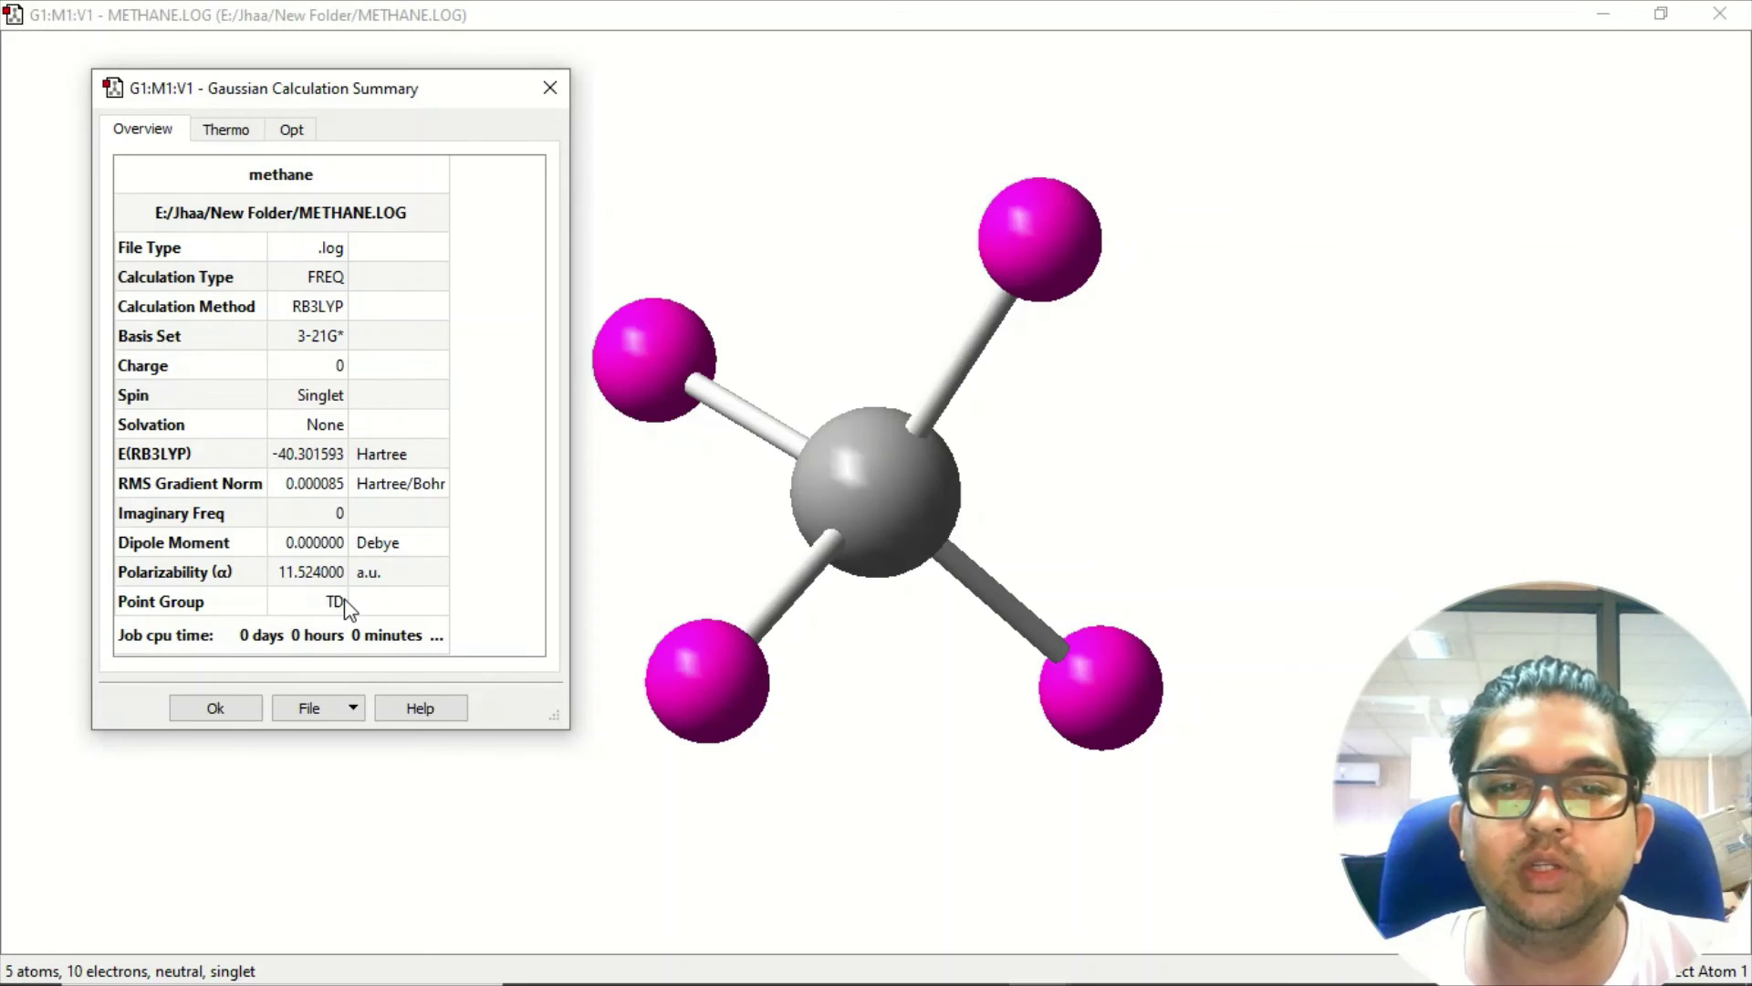
{"action": "left_click", "coordinate": [219, 135]}
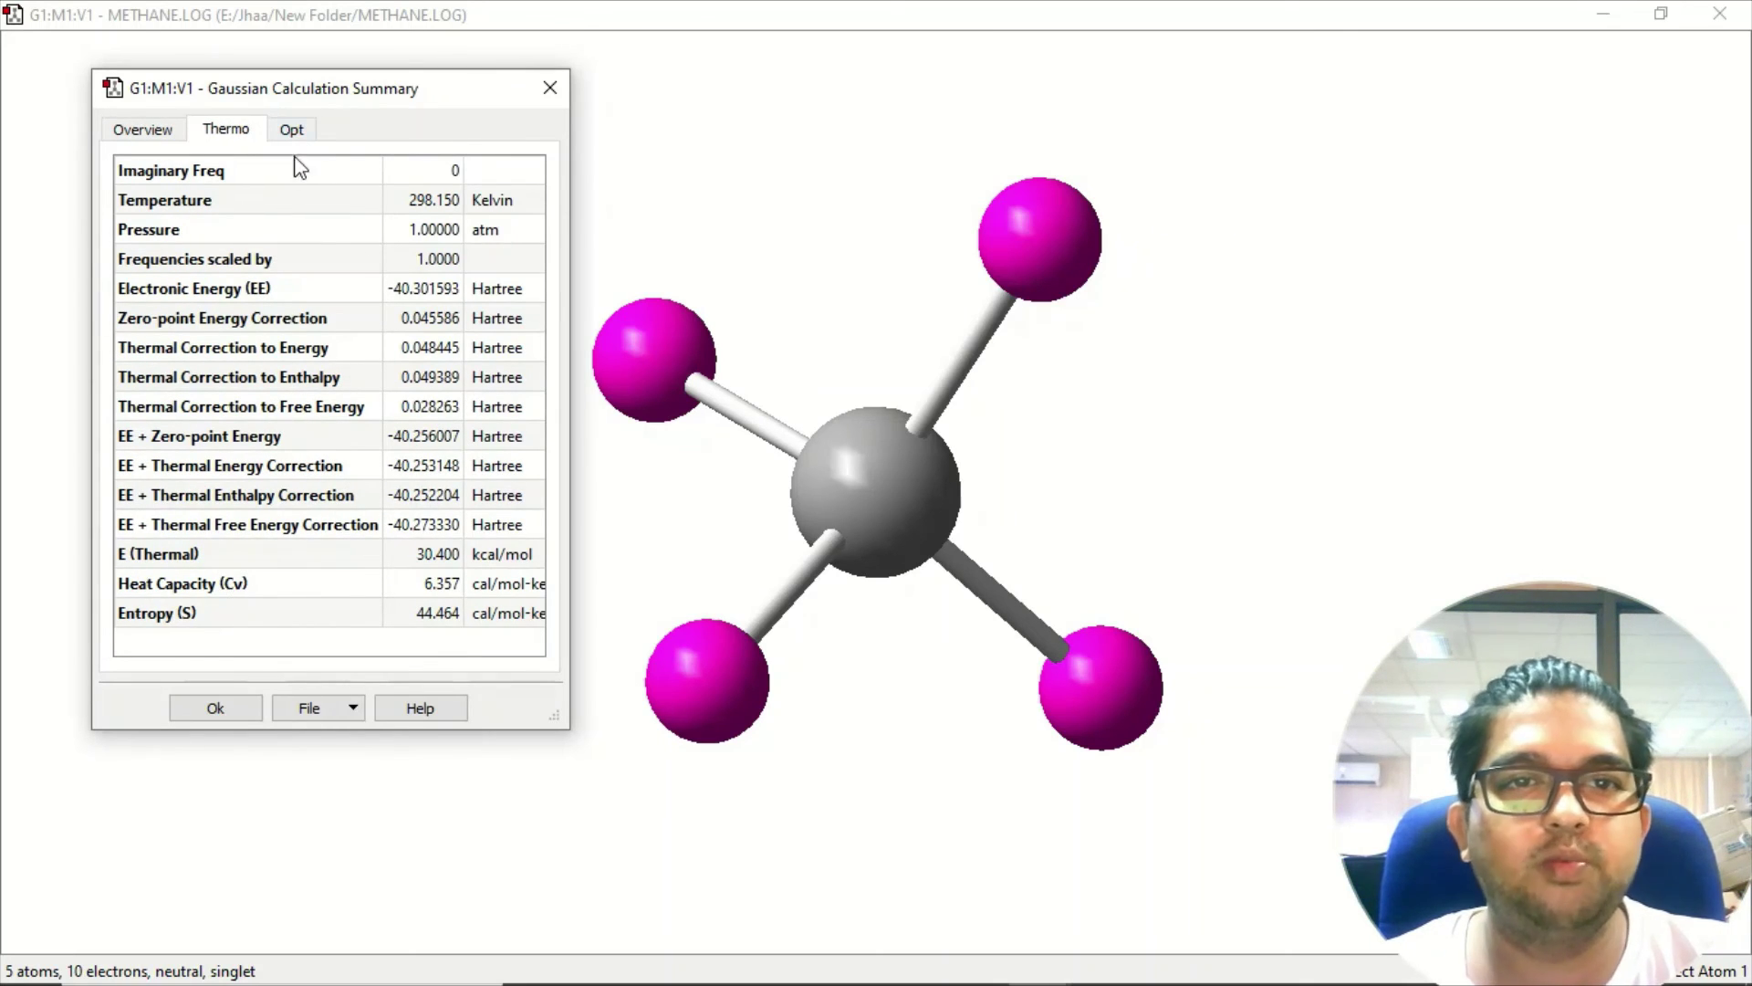
Confirm all four force and displacement criteria converged, then return the summary to its FREQ overview.
{"action": "left_click", "coordinate": [294, 131]}
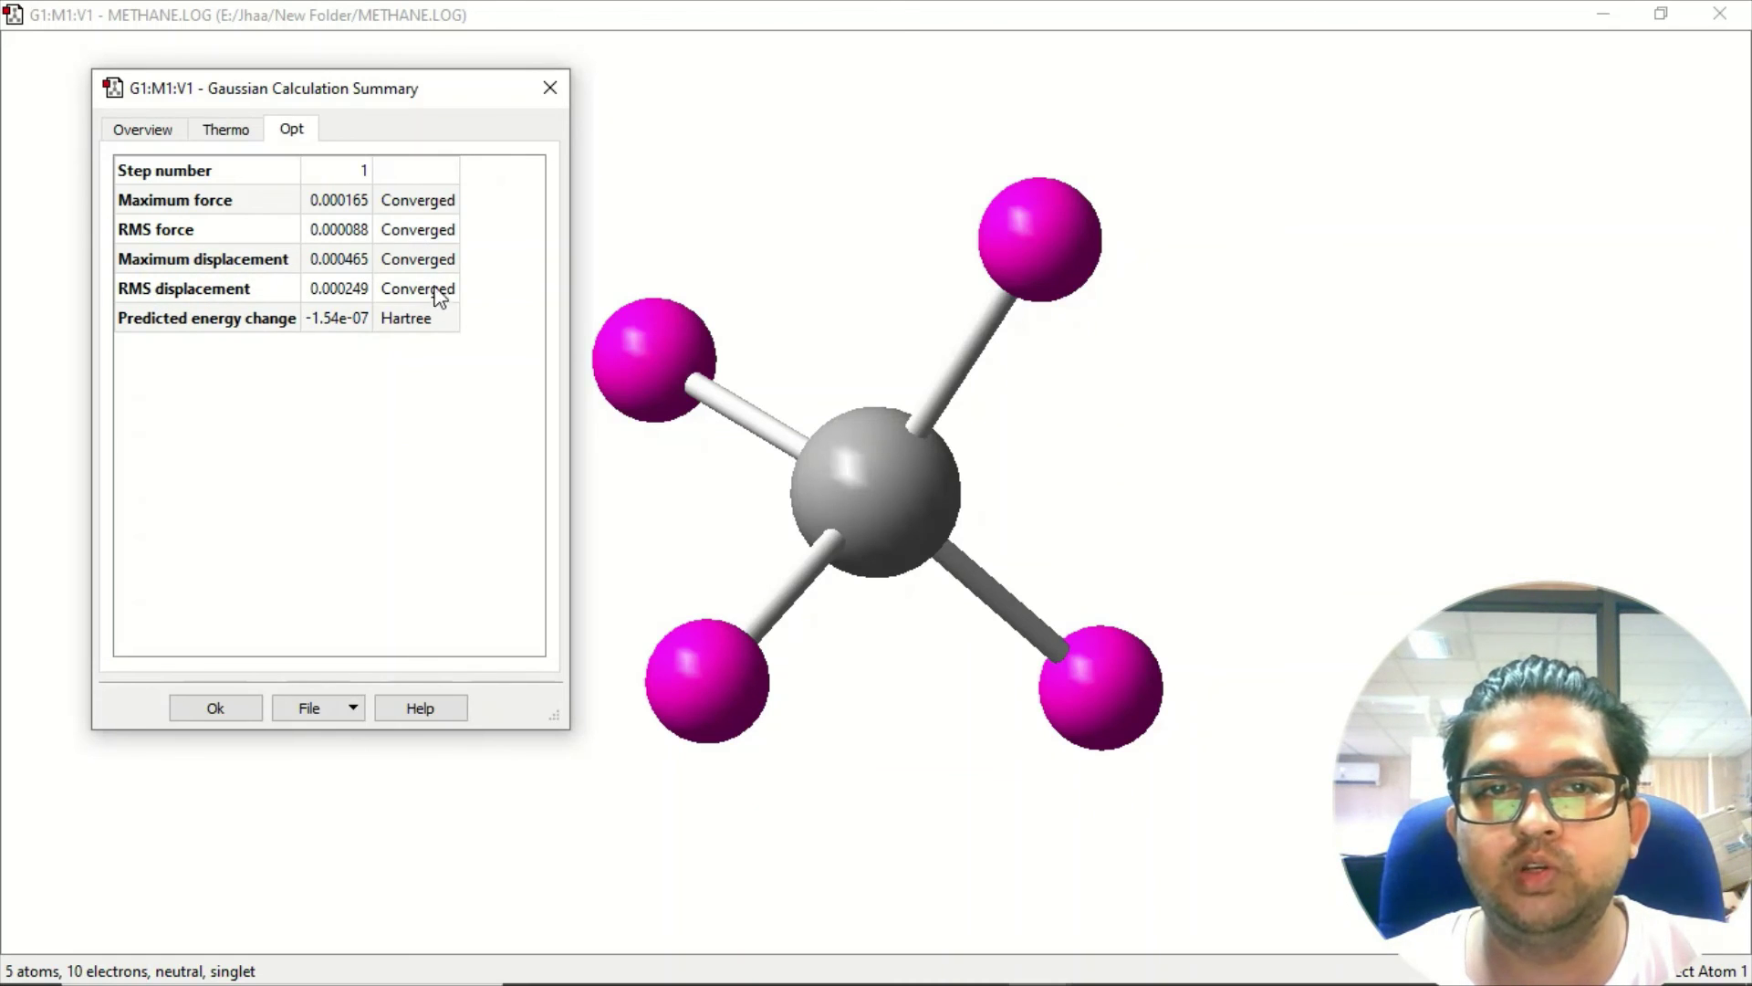
{"action": "left_click", "coordinate": [163, 137]}
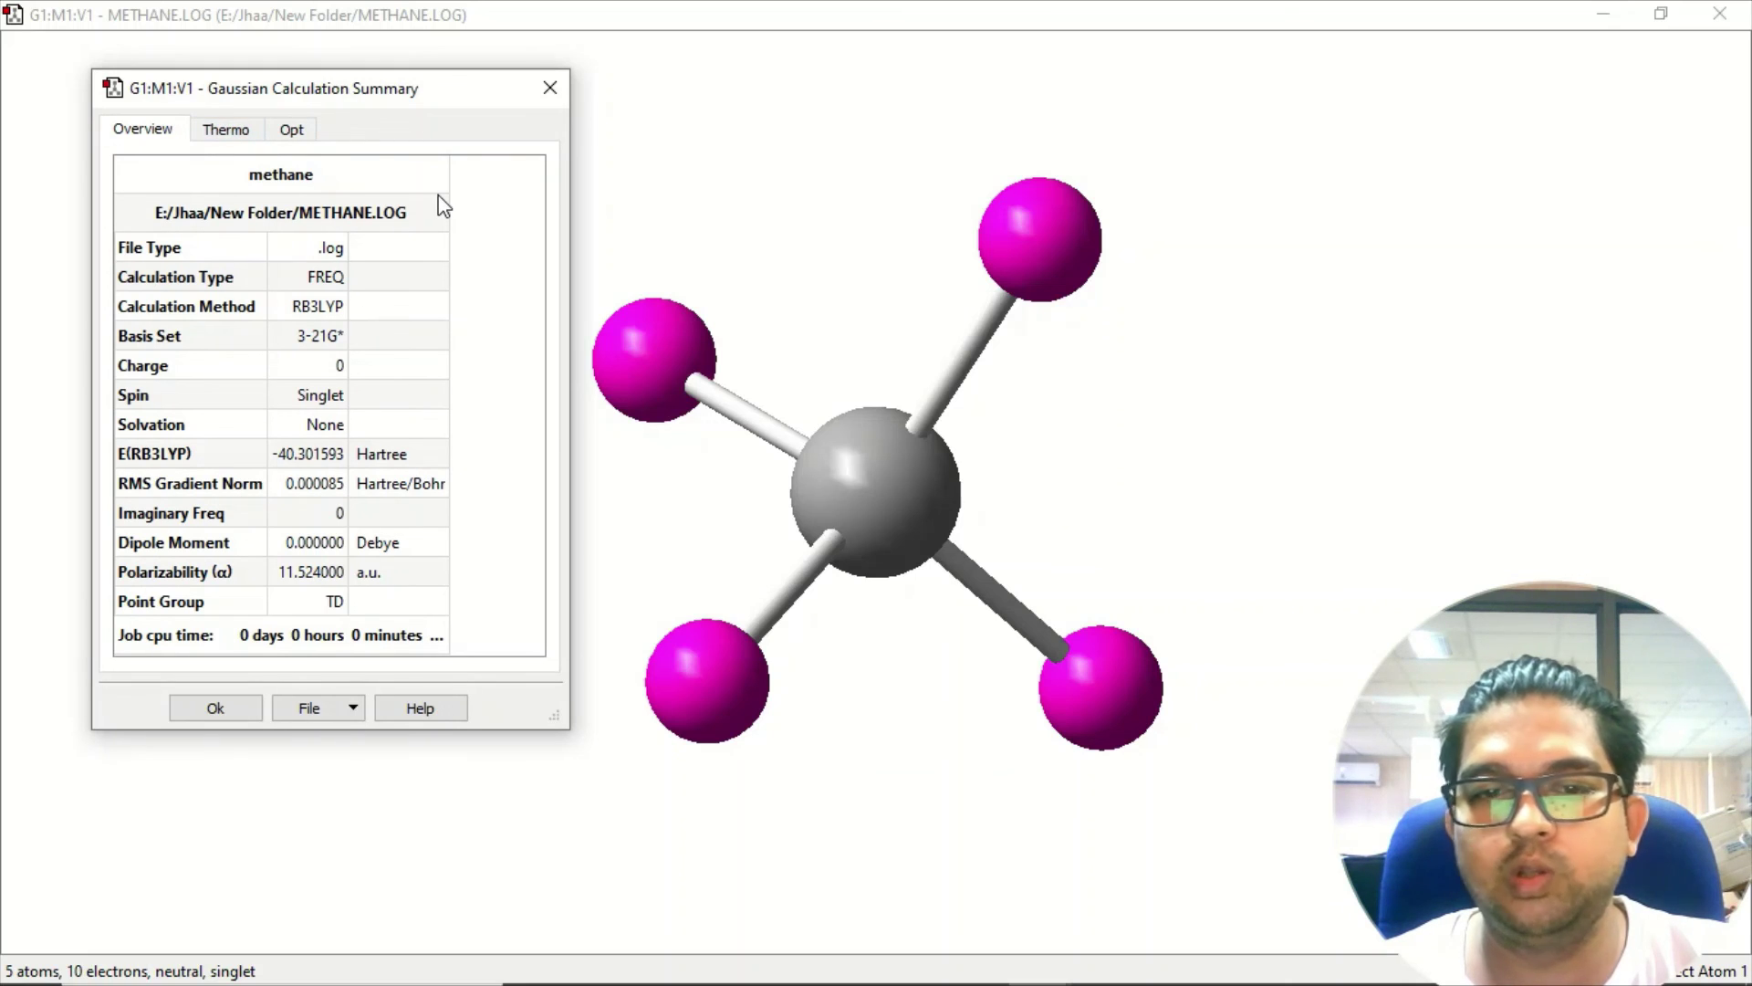